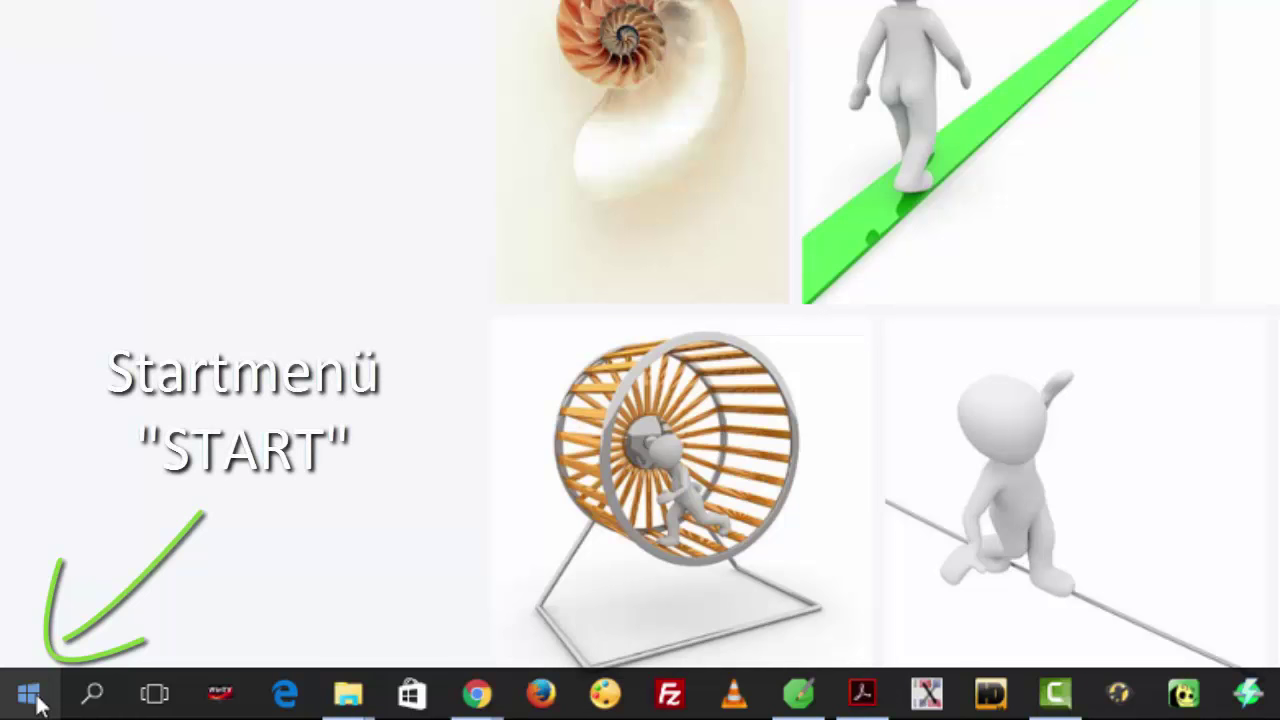
# Search 'word' from the Start menu and launch Word 2016 (Desktop-App).
pyautogui.click(30, 695)
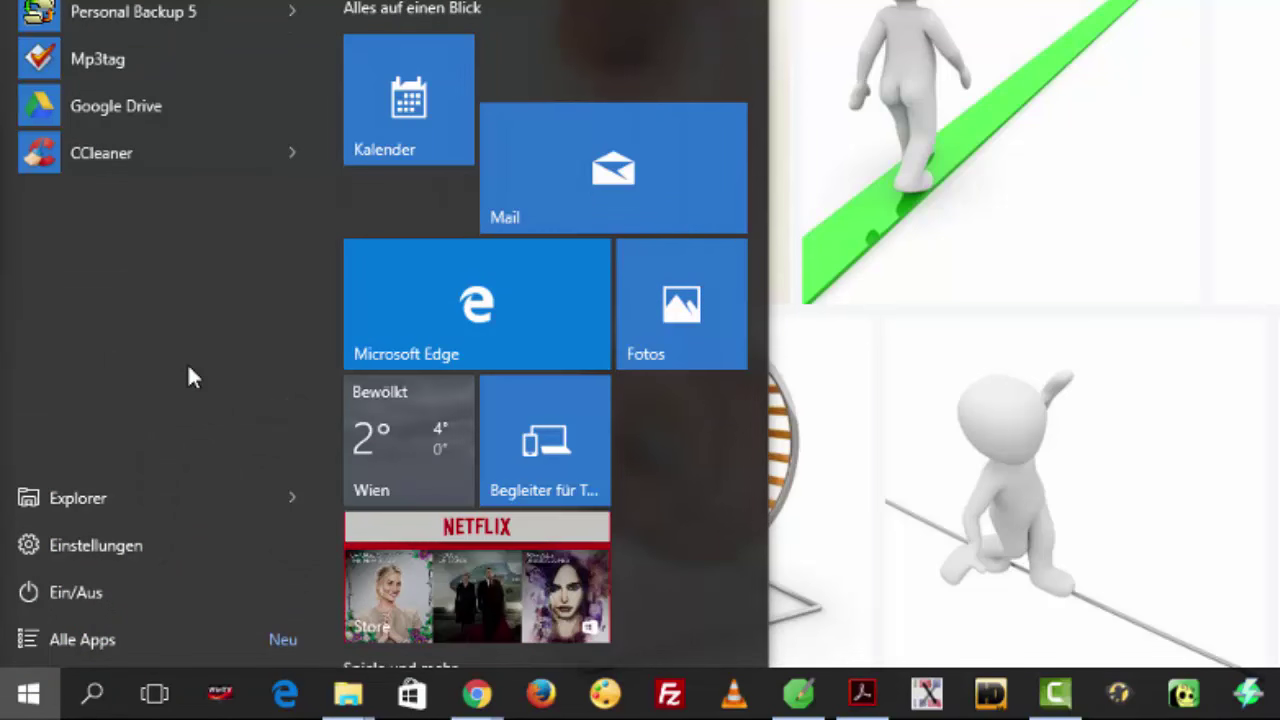
pyautogui.write('word')
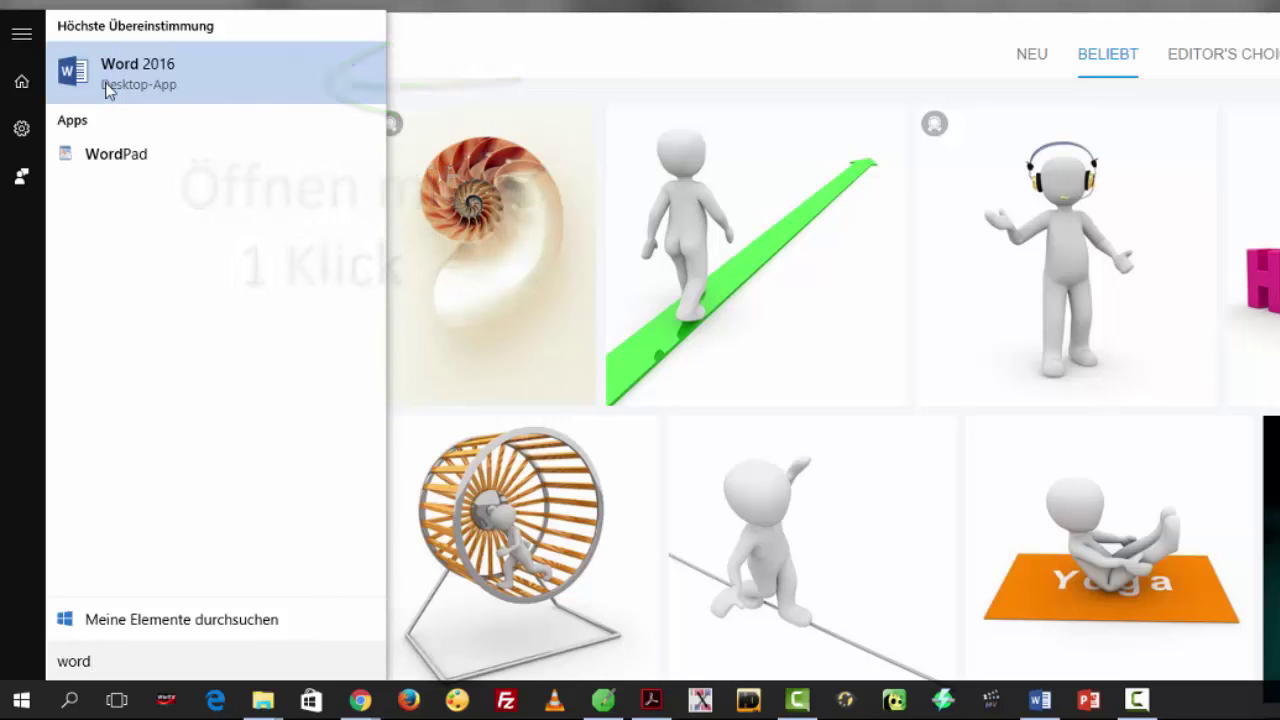
pyautogui.press('BackSpace')
pyautogui.press('BackSpace')
pyautogui.press('BackSpace')
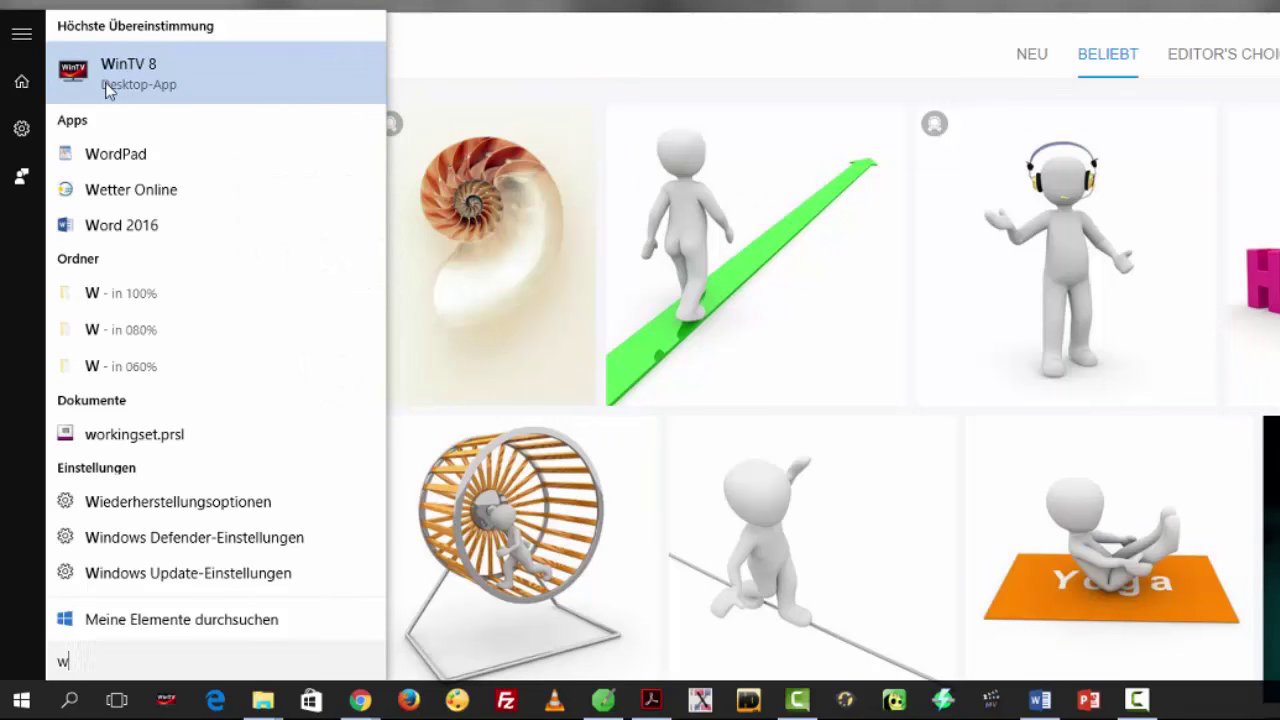
pyautogui.write('riter')
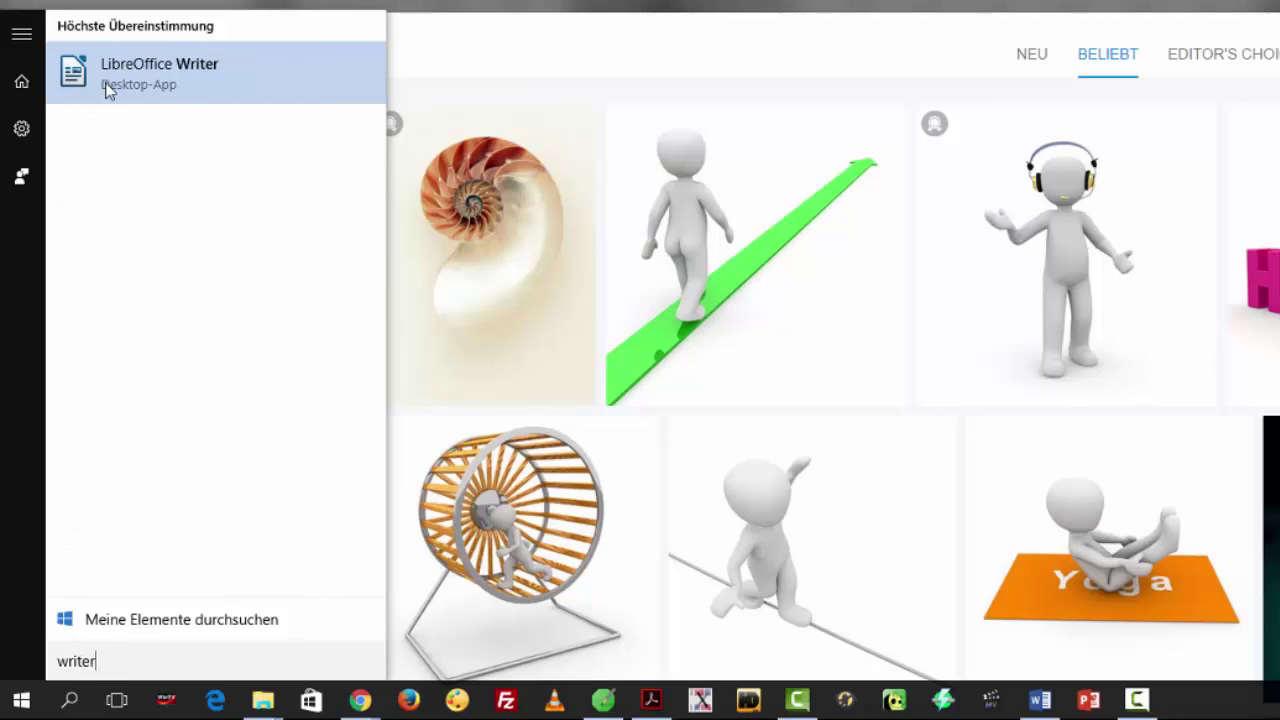
pyautogui.press('BackSpace')
pyautogui.press('BackSpace')
pyautogui.press('BackSpace')
pyautogui.press('BackSpace')
pyautogui.press('BackSpace')
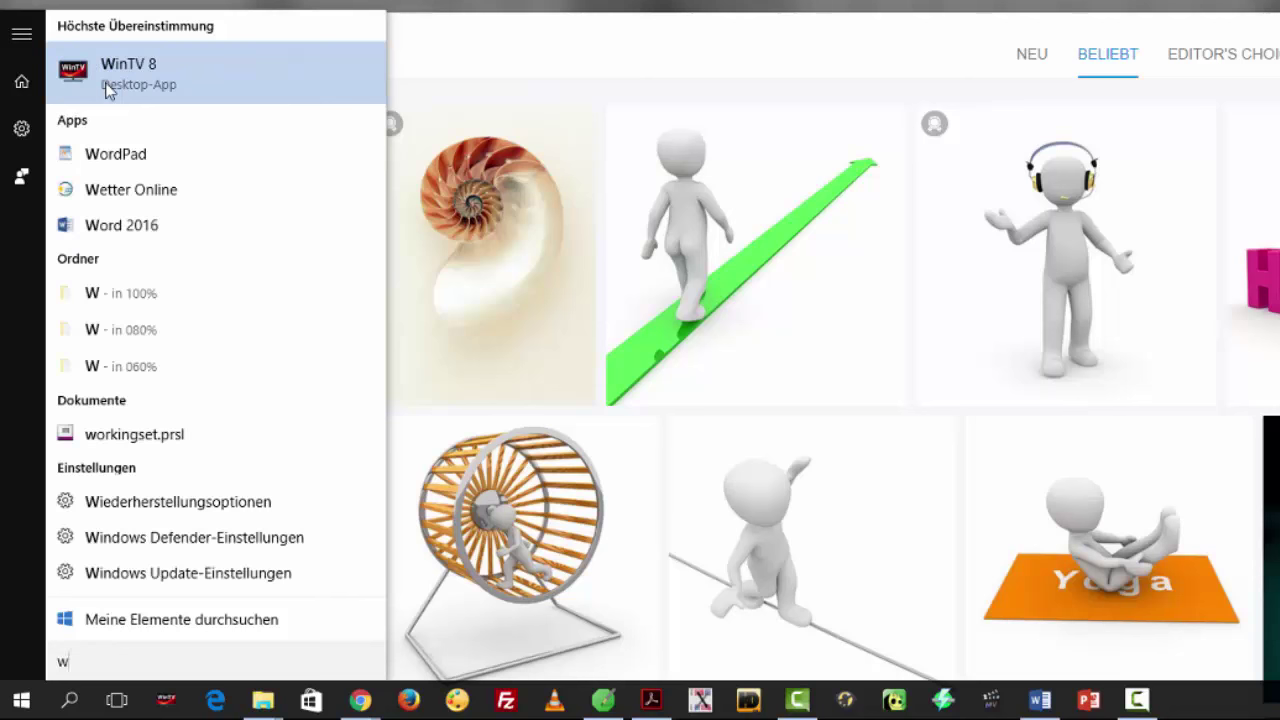
pyautogui.write('ord')
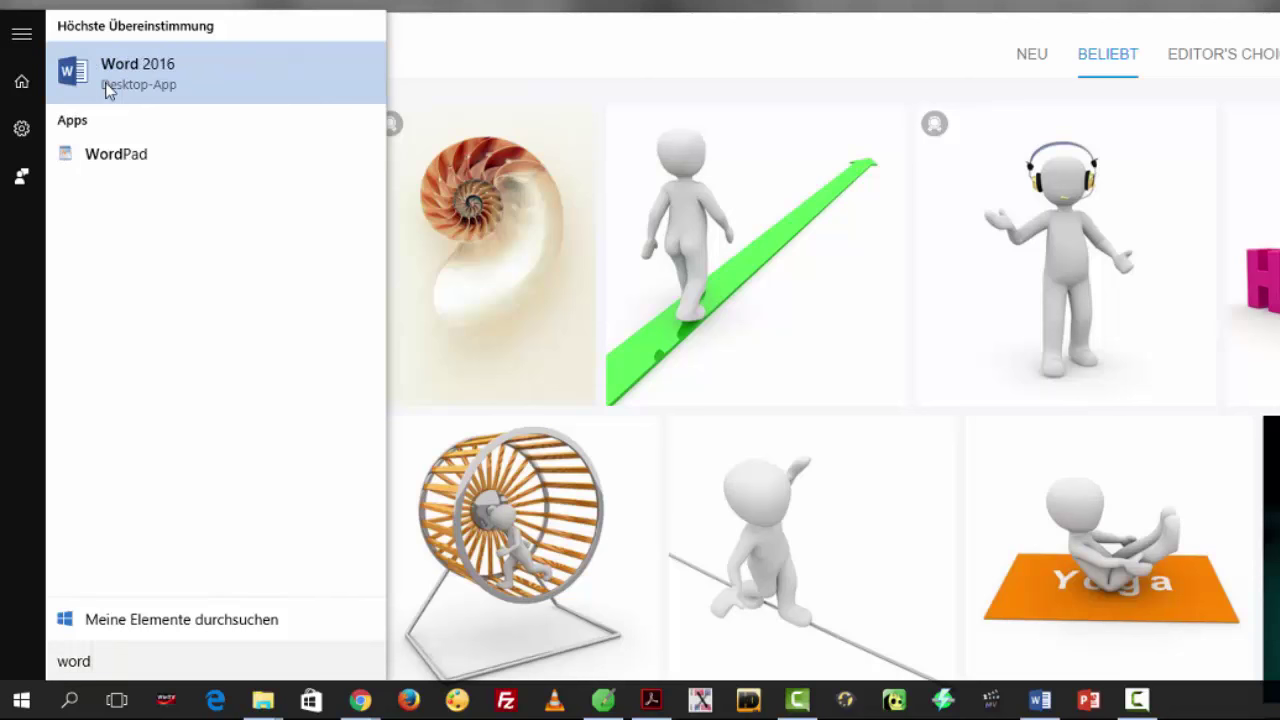
pyautogui.click(108, 88)
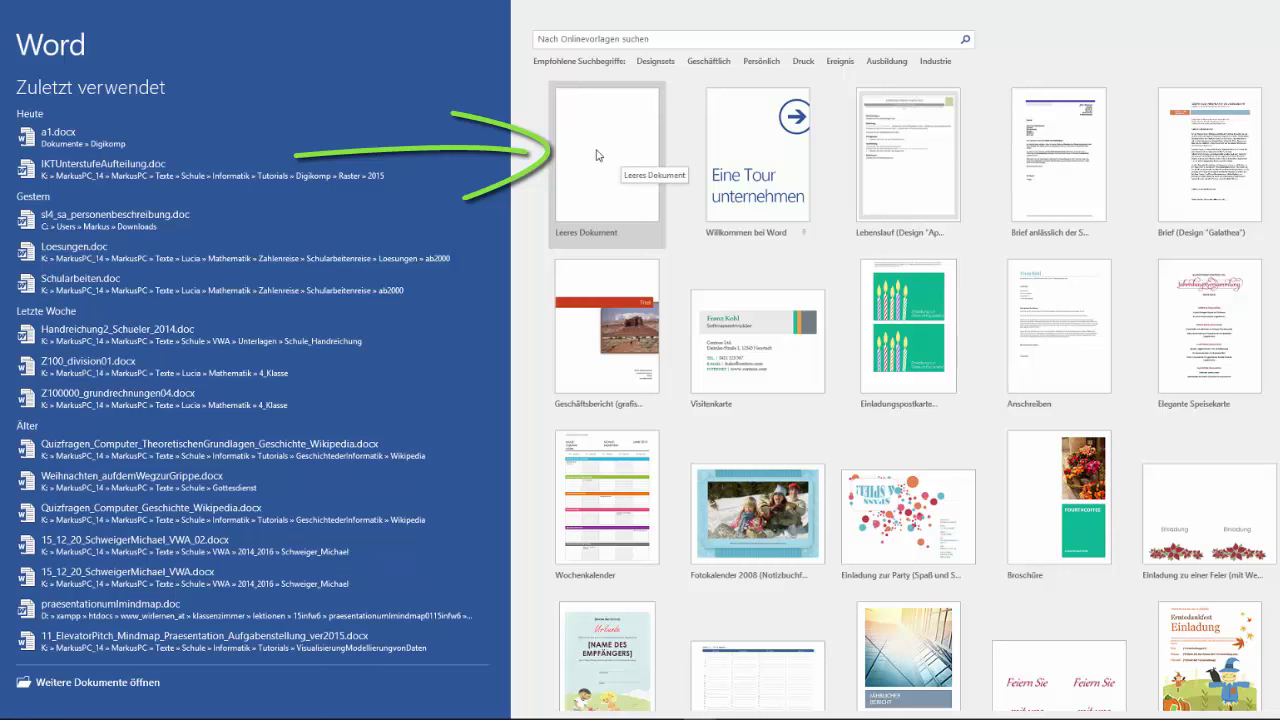
# Create a blank document reading 'Ich bin schon hier gewesen...' followed by two empty paragraphs.
pyautogui.click(597, 155)
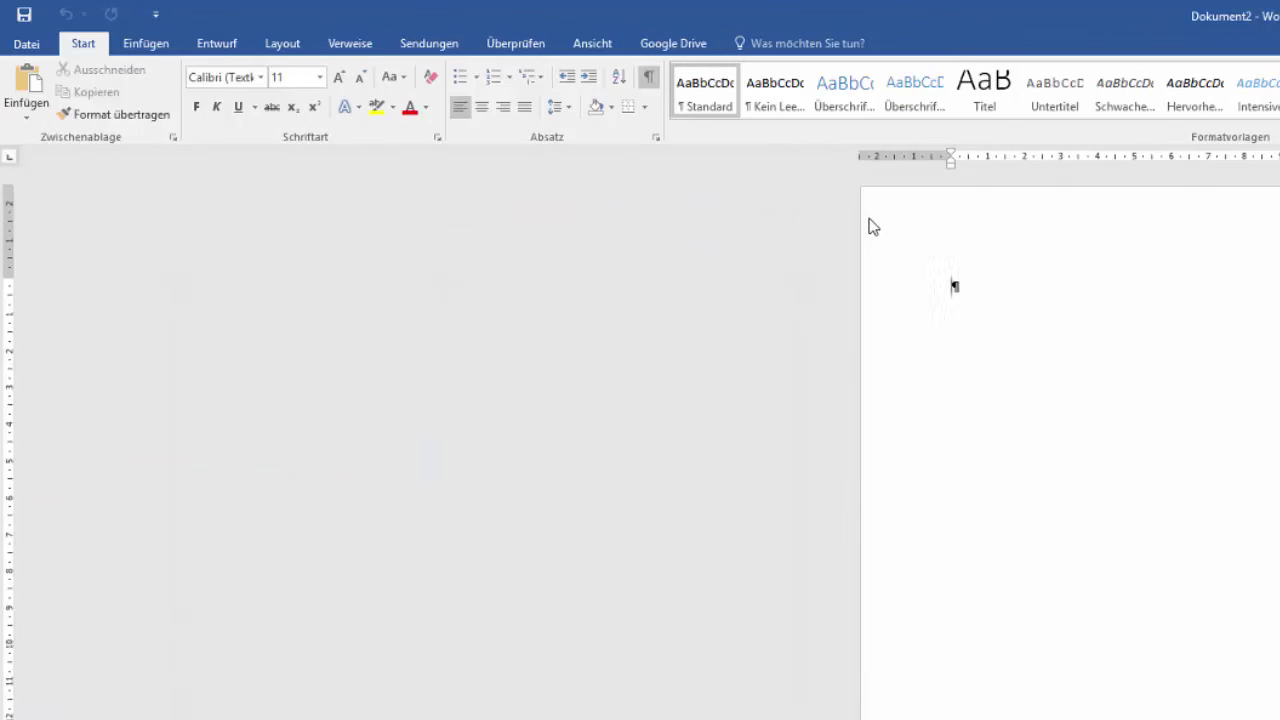
pyautogui.write('Ich b')
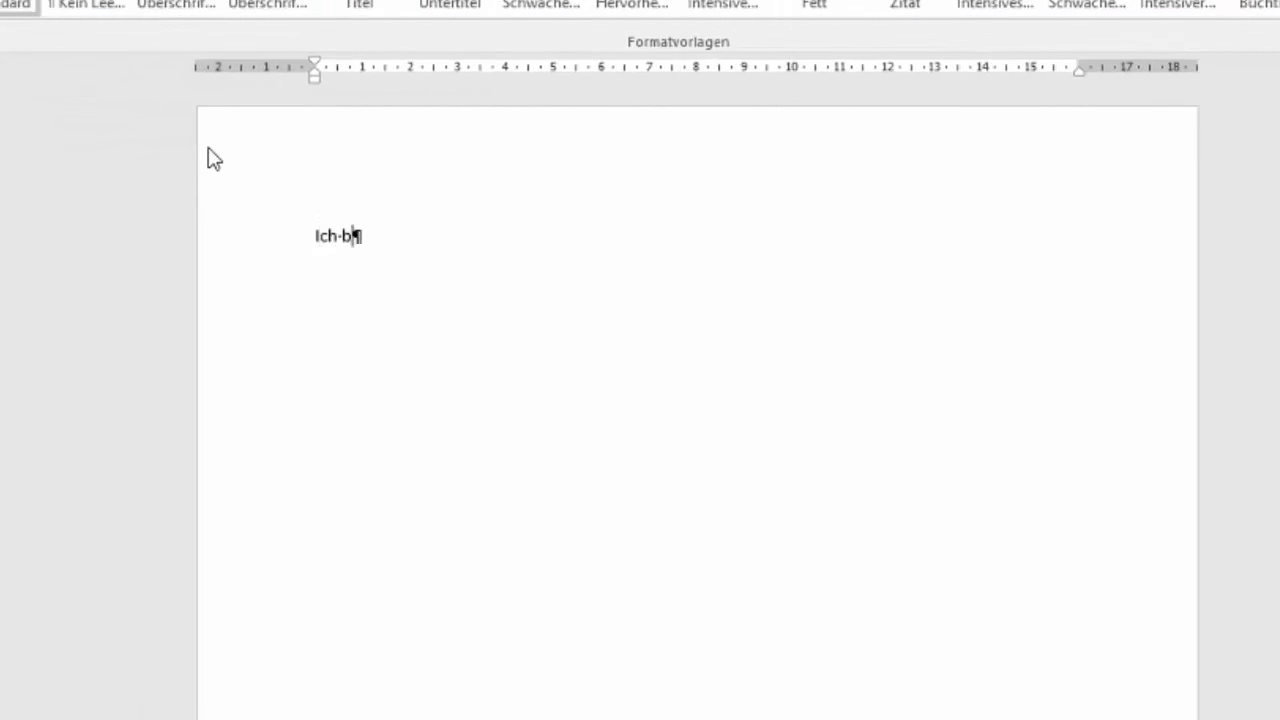
pyautogui.write('in schon')
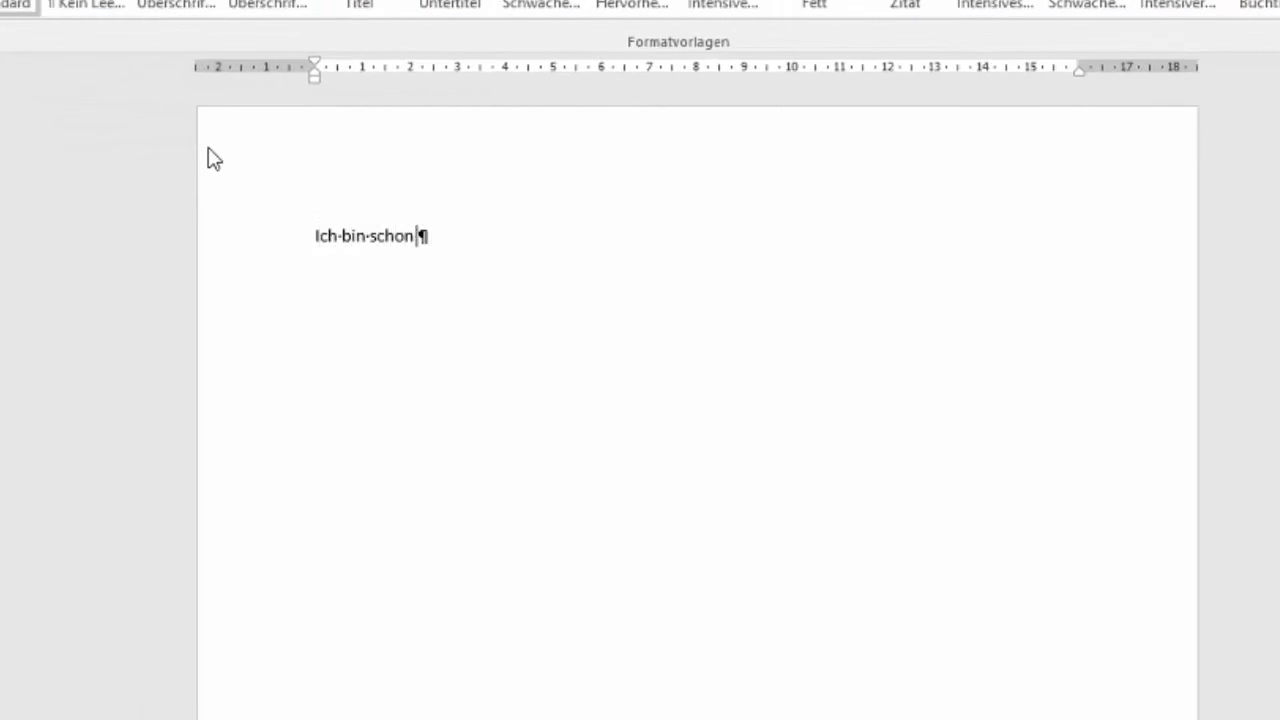
pyautogui.write(' hier ')
pyautogui.write('gewesen')
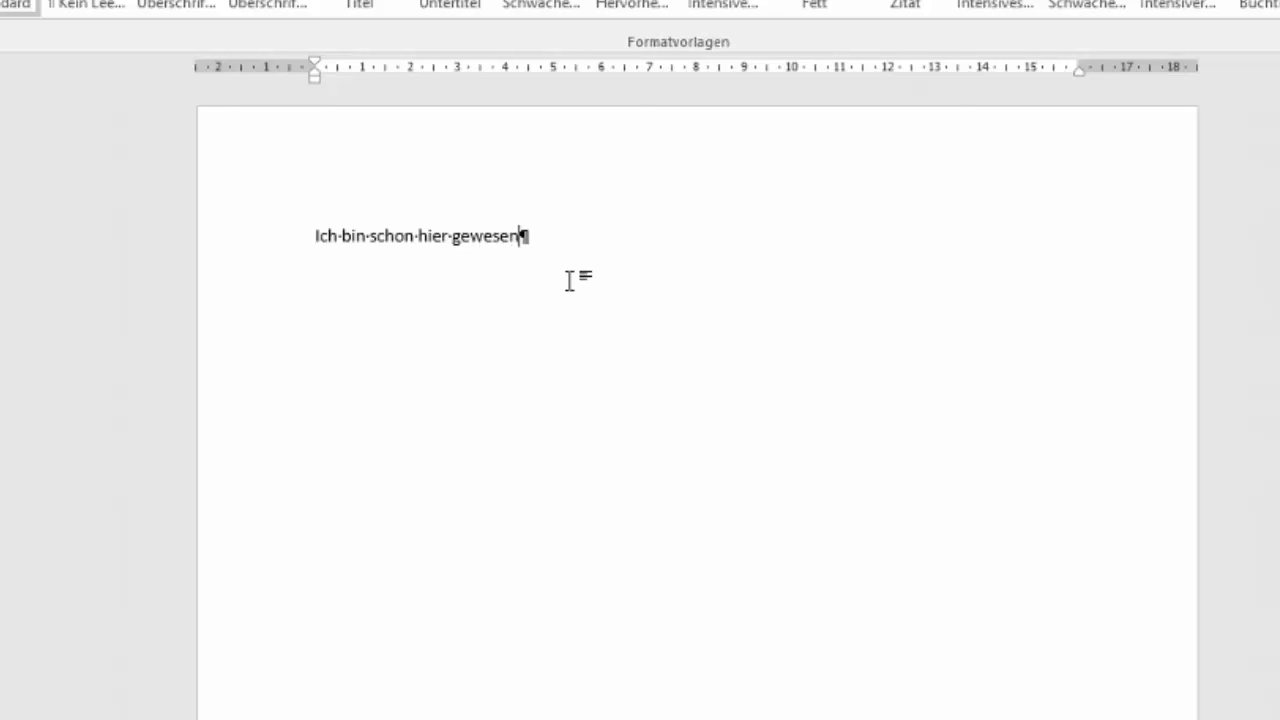
pyautogui.write('...')
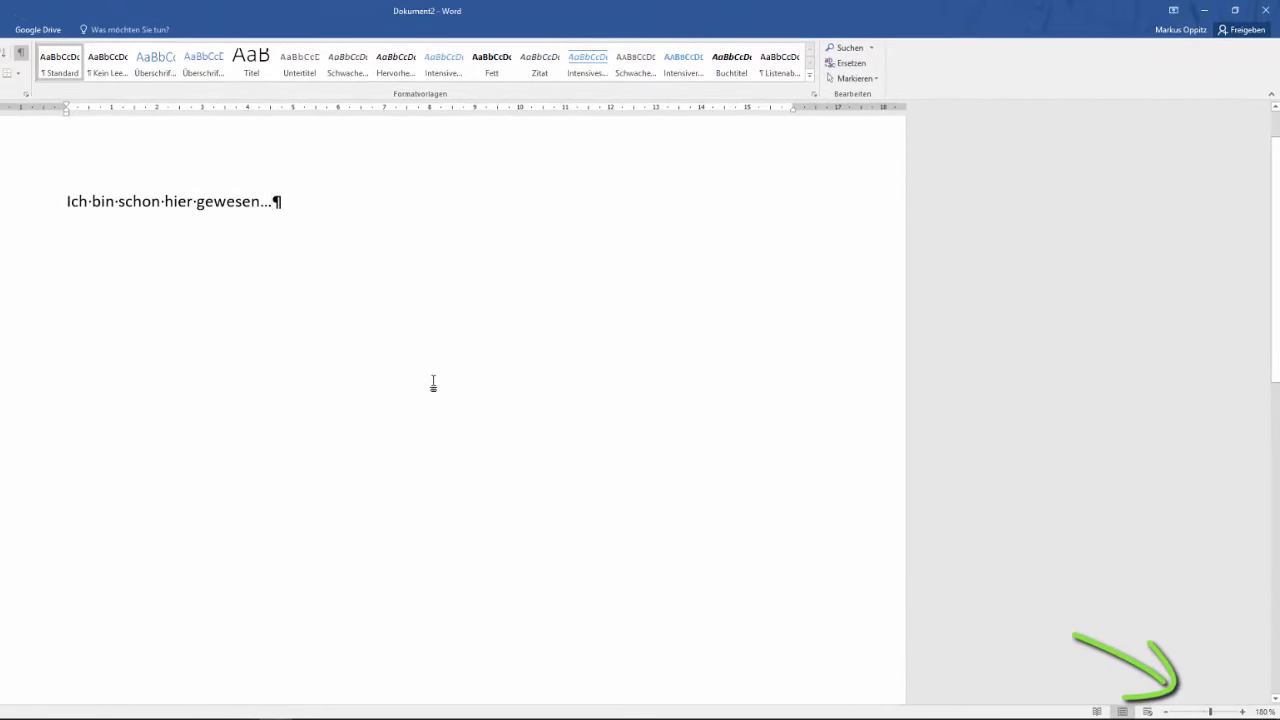
pyautogui.press('Return')
pyautogui.press('Return')
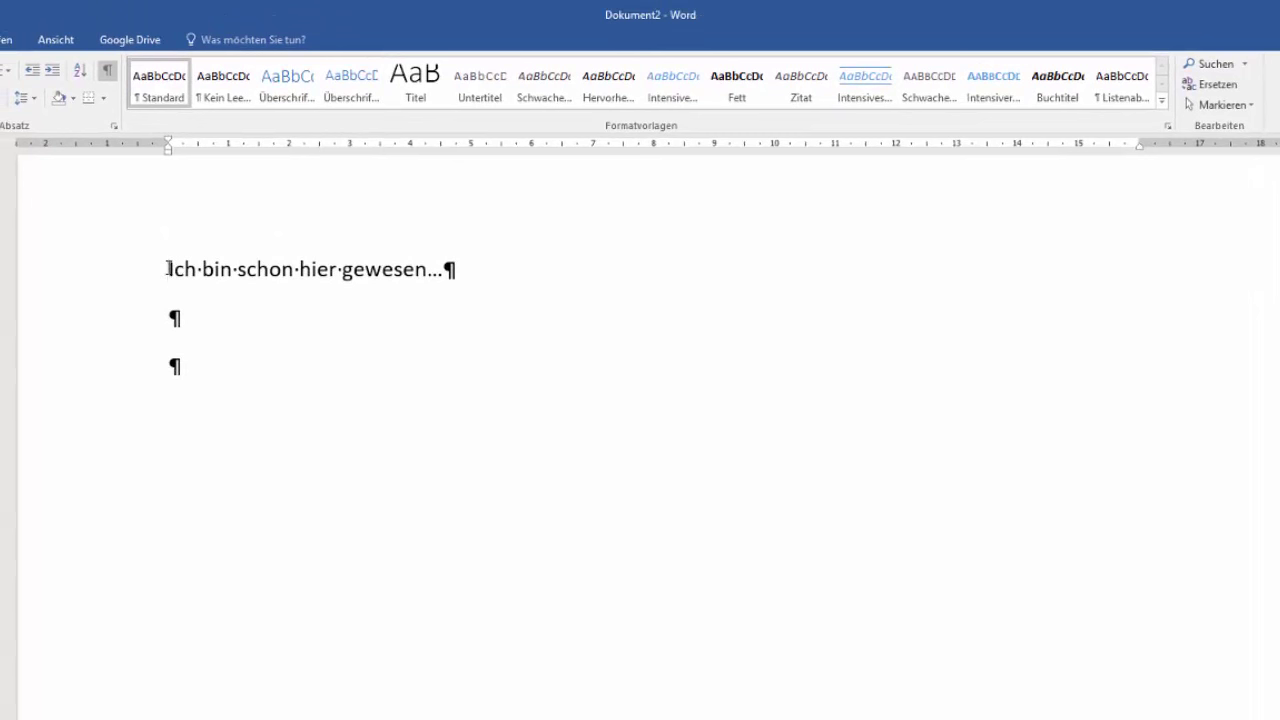
# Copy 'Ich bin schon' from the first line and paste it as plain text (Nur Text) on the third line.
pyautogui.moveTo(168, 269); pyautogui.dragTo(298, 271)
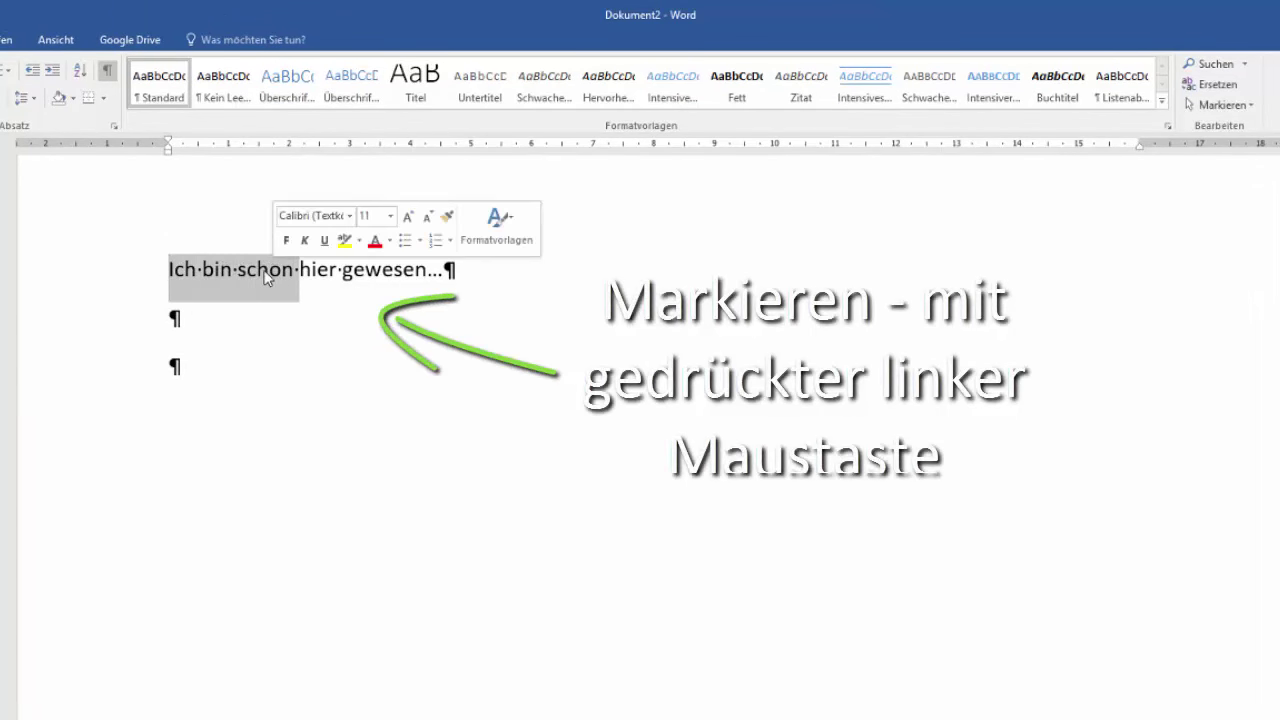
pyautogui.rightClick(267, 279)
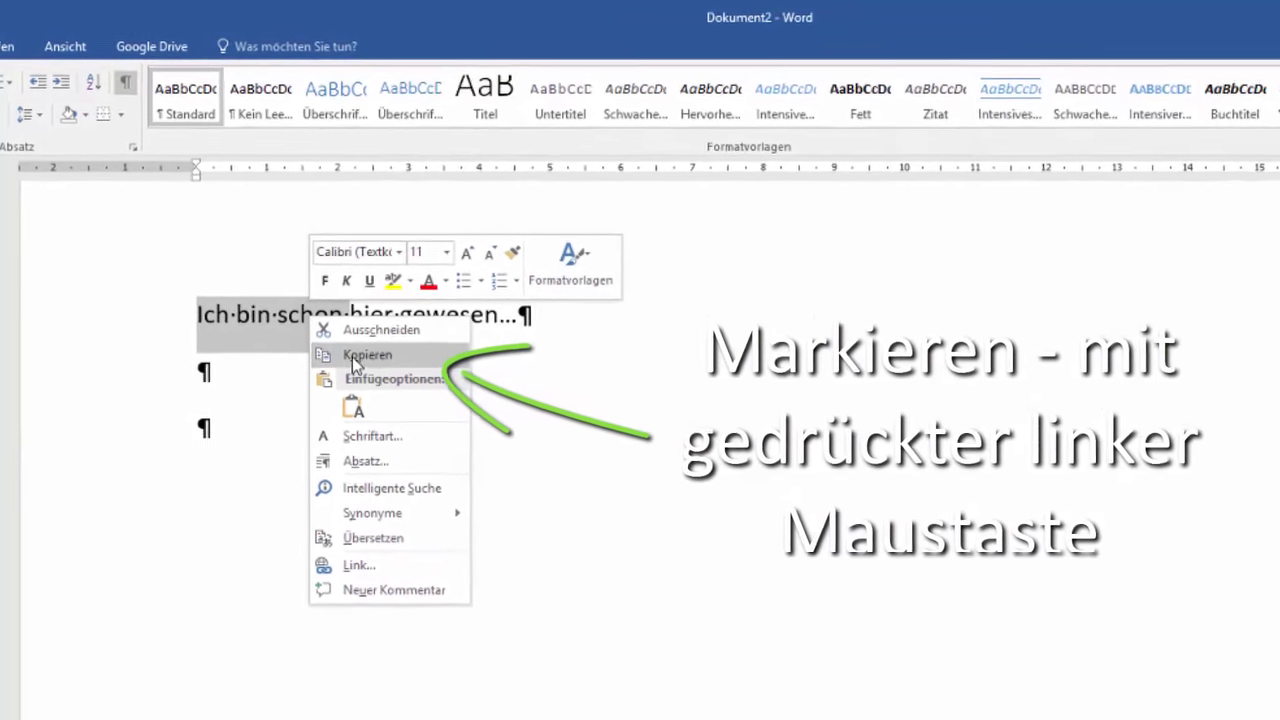
pyautogui.click(305, 303)
pyautogui.click(307, 360)
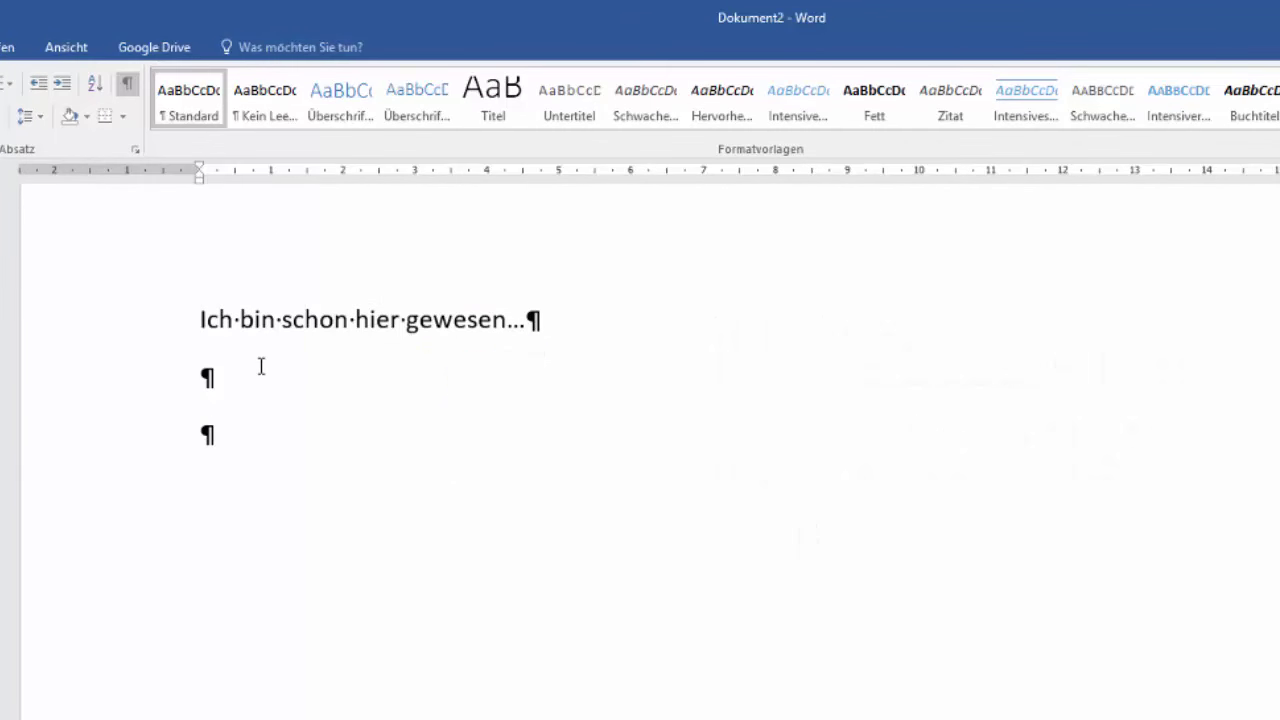
pyautogui.rightClick(205, 437)
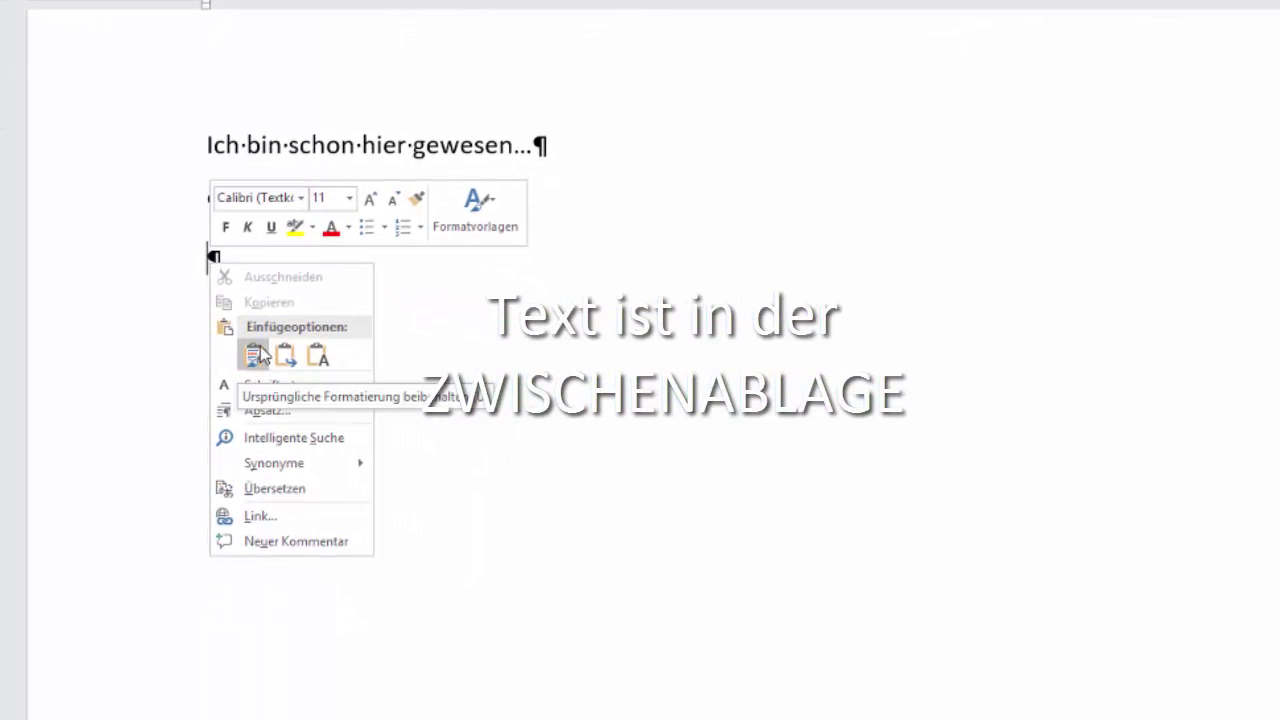
pyautogui.click(256, 354)
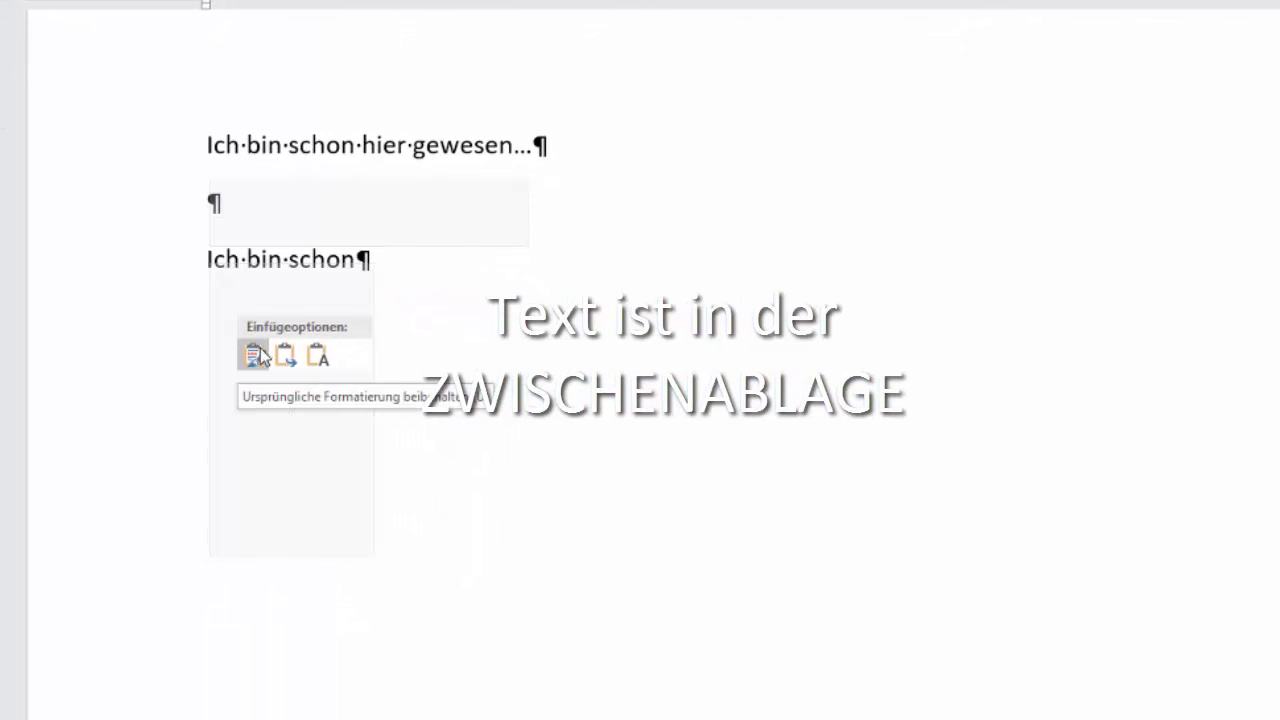
pyautogui.click(318, 358)
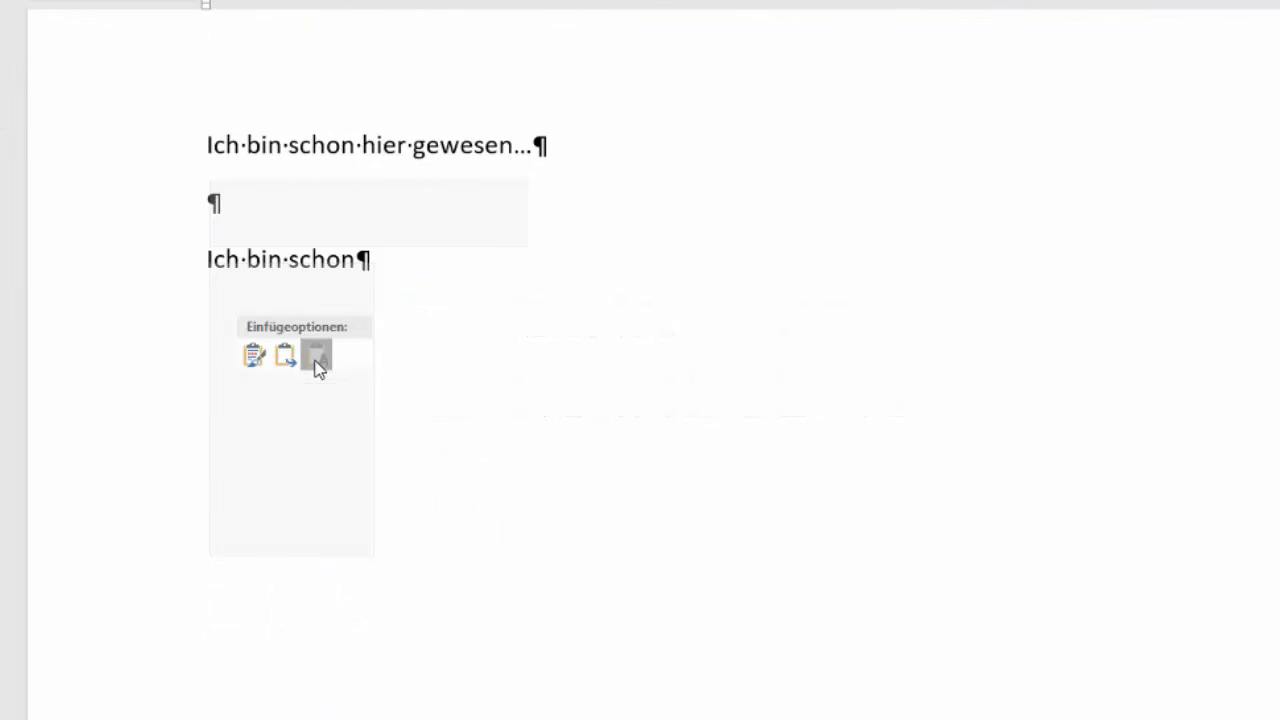
# Paste a second 'Ich bin schon' on a new line directly below the first copy.
pyautogui.press('Return')
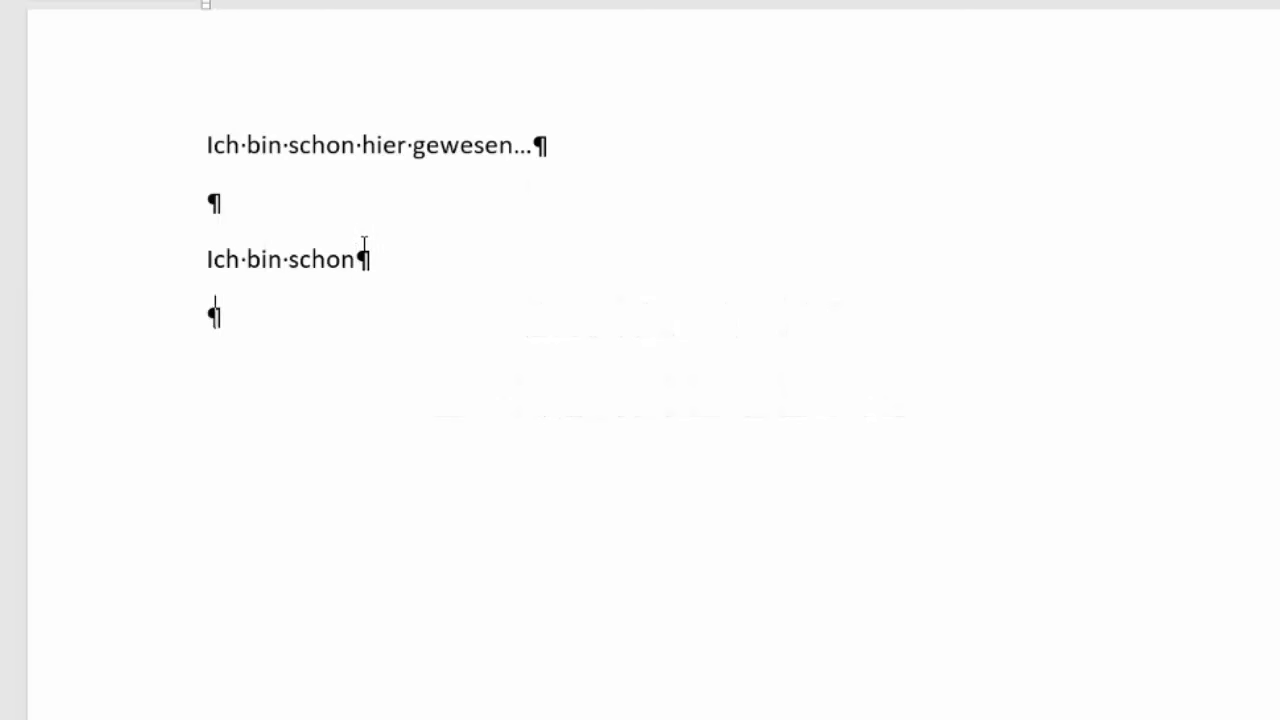
pyautogui.press('Return')
pyautogui.press('Return')
pyautogui.click(206, 318)
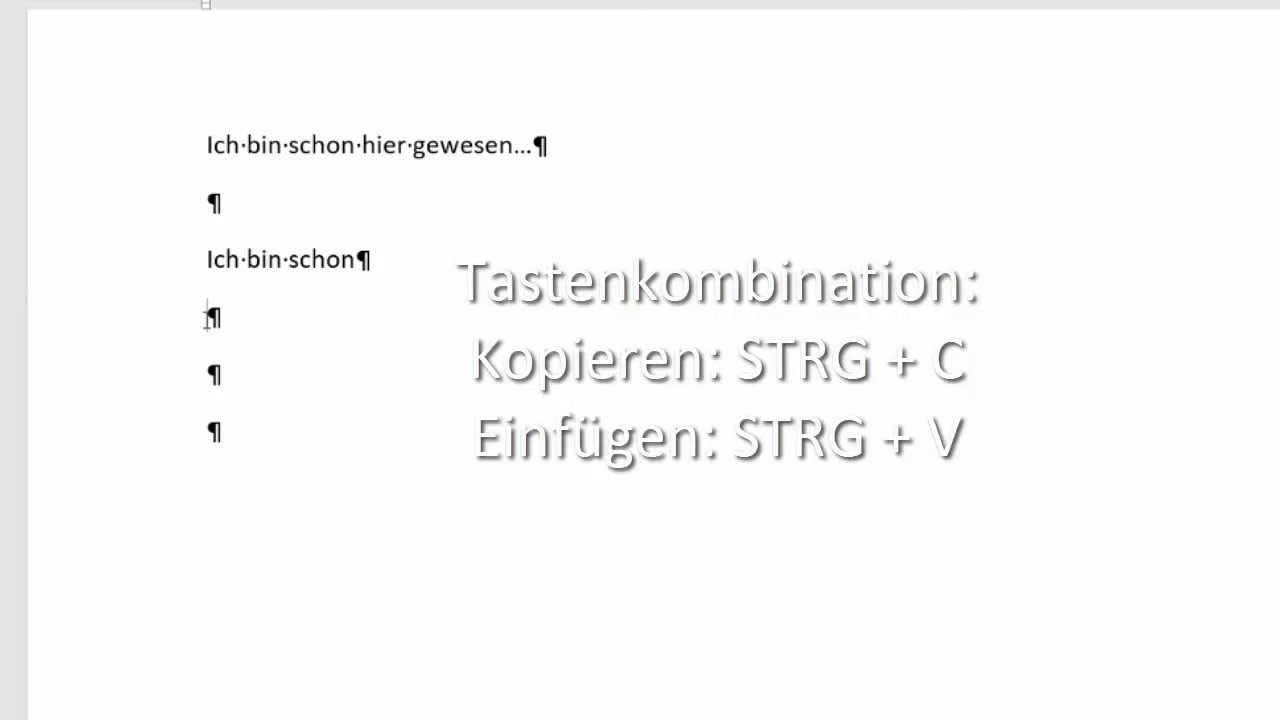
pyautogui.hotkey('ctrl', 'v')
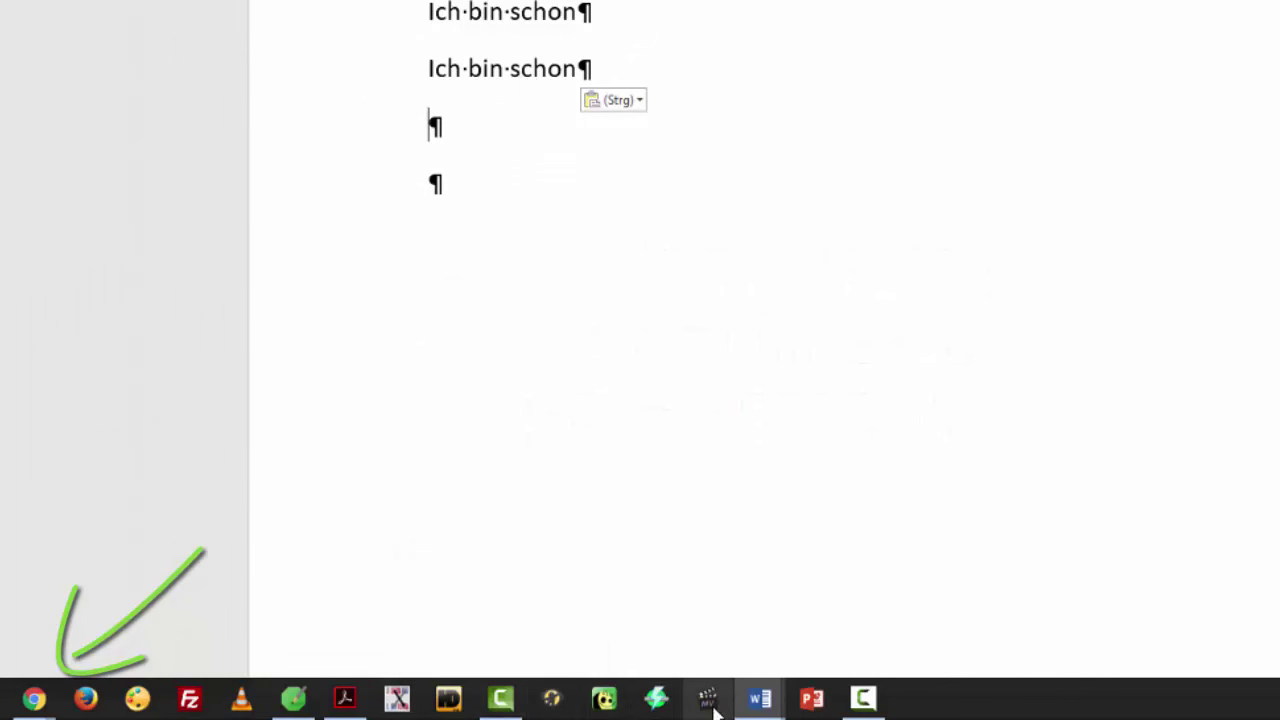
pyautogui.moveTo(34, 698)
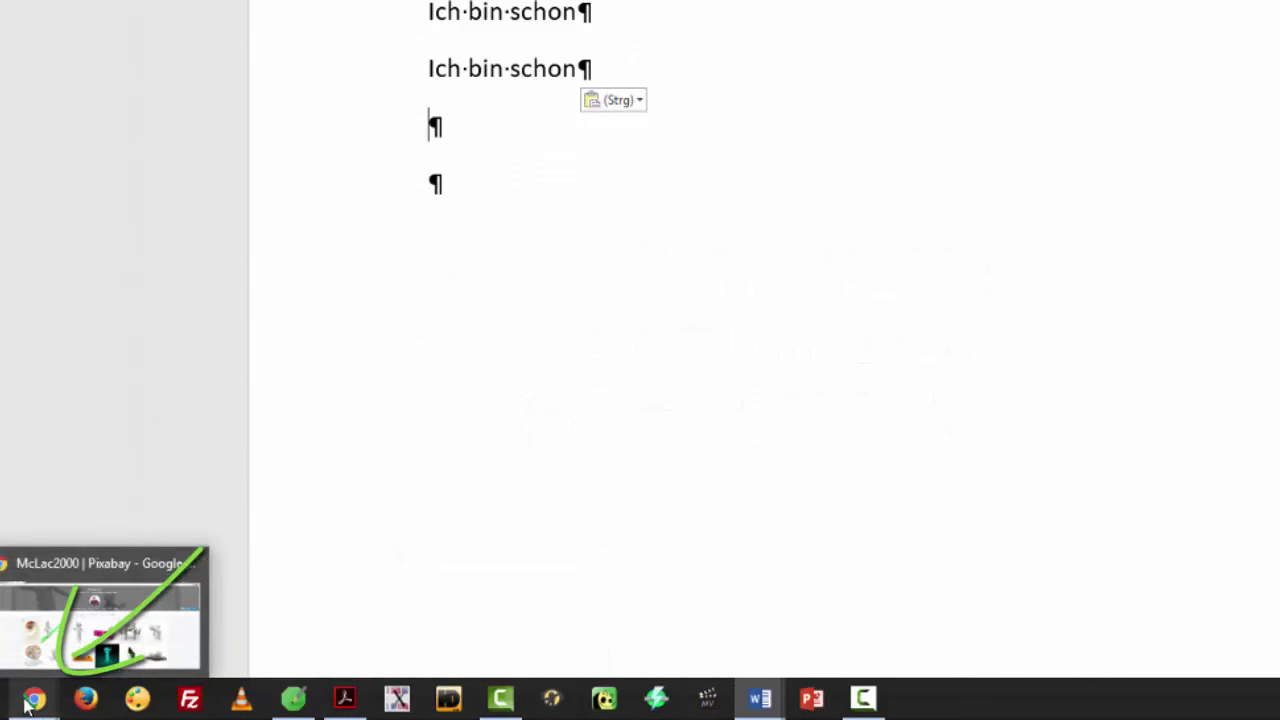
# Copy the Pixabay arm-wrestling figures image in Chrome (Bild kopieren) and return to Dokument2.
pyautogui.click(99, 632)
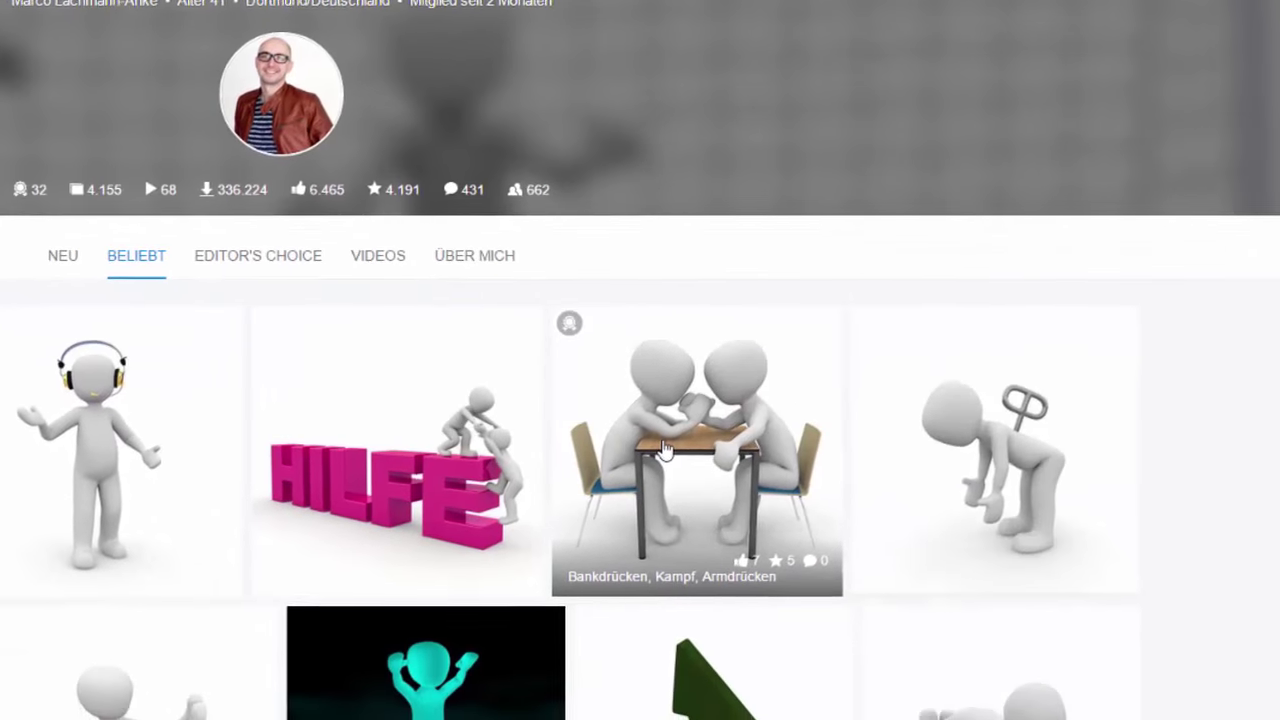
pyautogui.rightClick(663, 449)
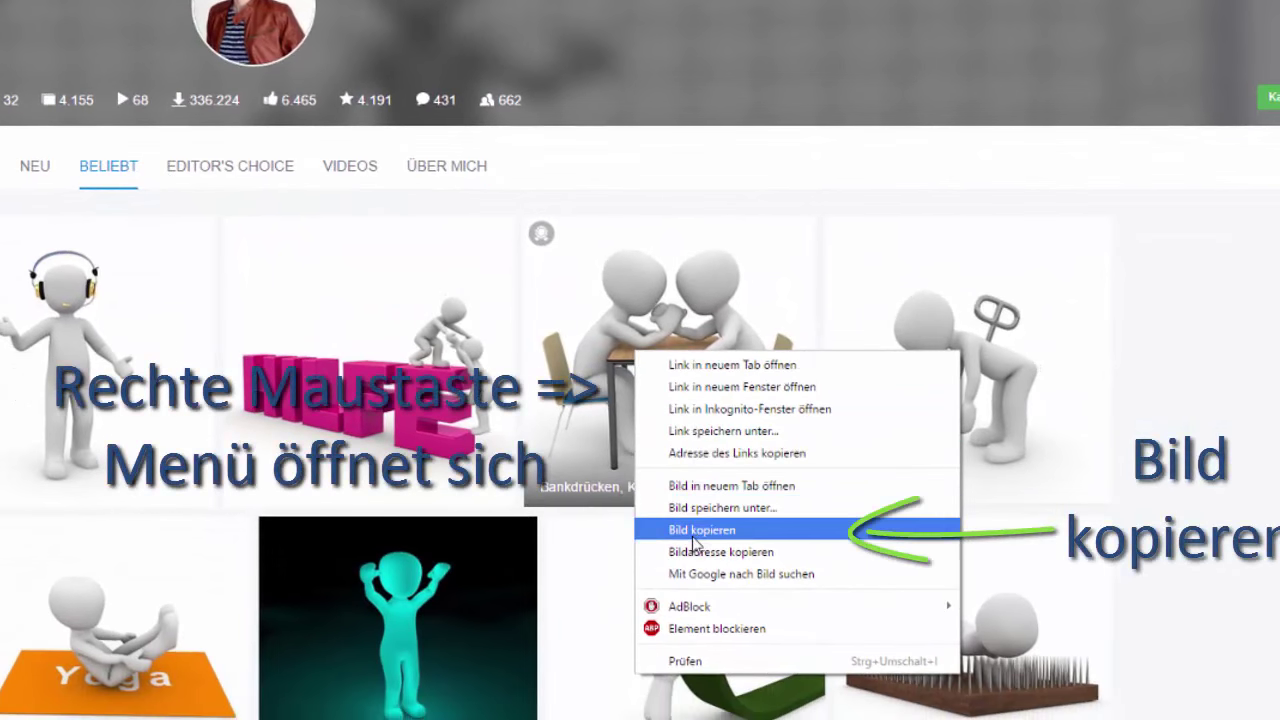
pyautogui.click(693, 536)
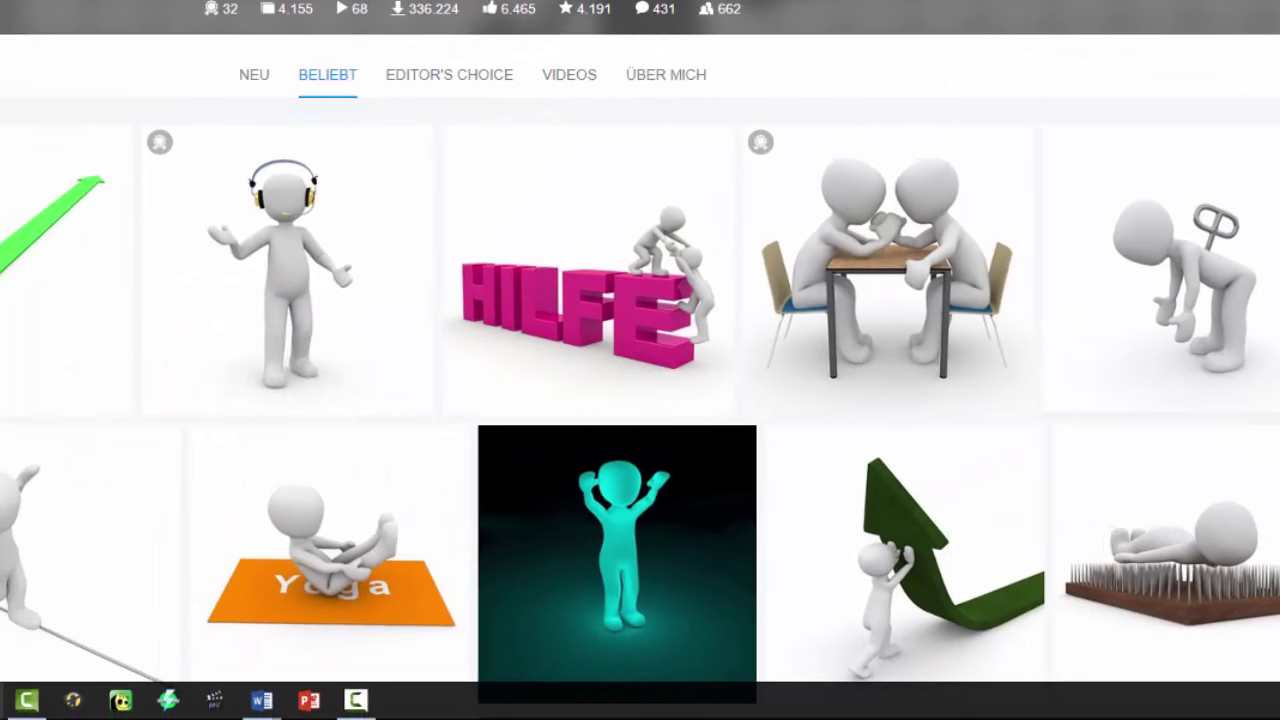
pyautogui.moveTo(265, 703)
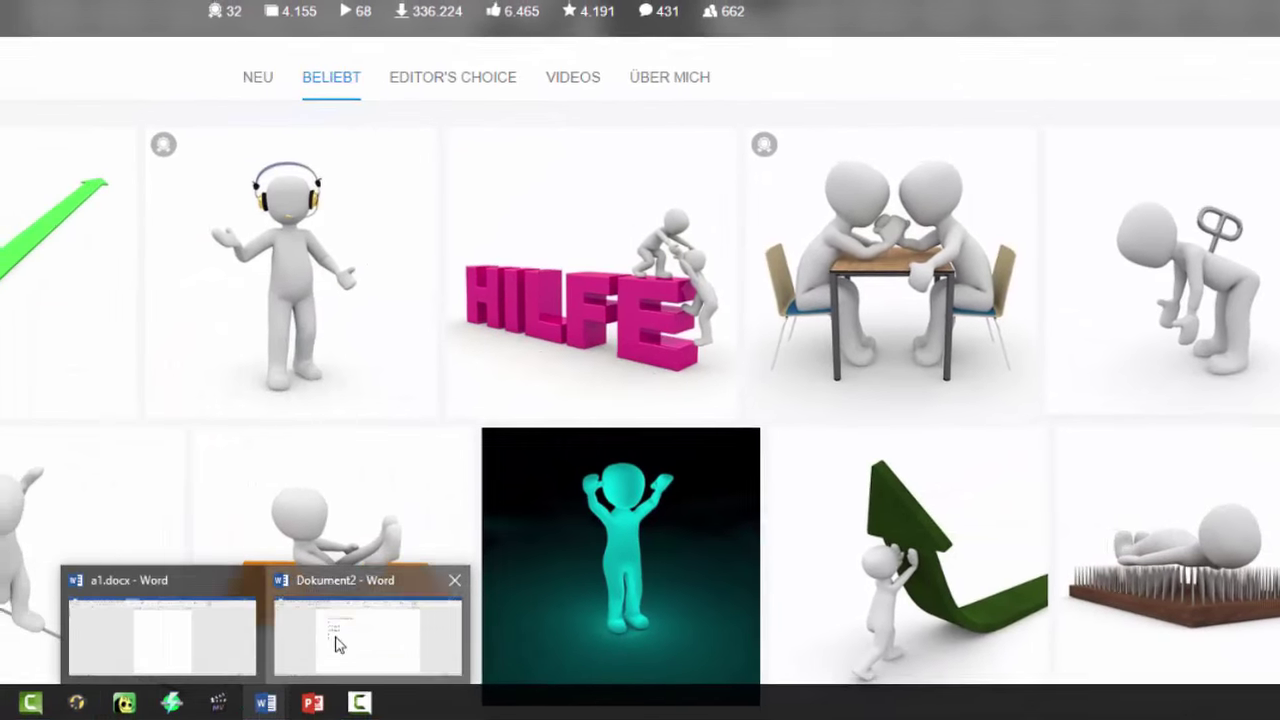
pyautogui.click(336, 644)
# Paste the arm-wrestling picture with original formatting and shrink it to about three-fifths size.
pyautogui.rightClick(80, 247)
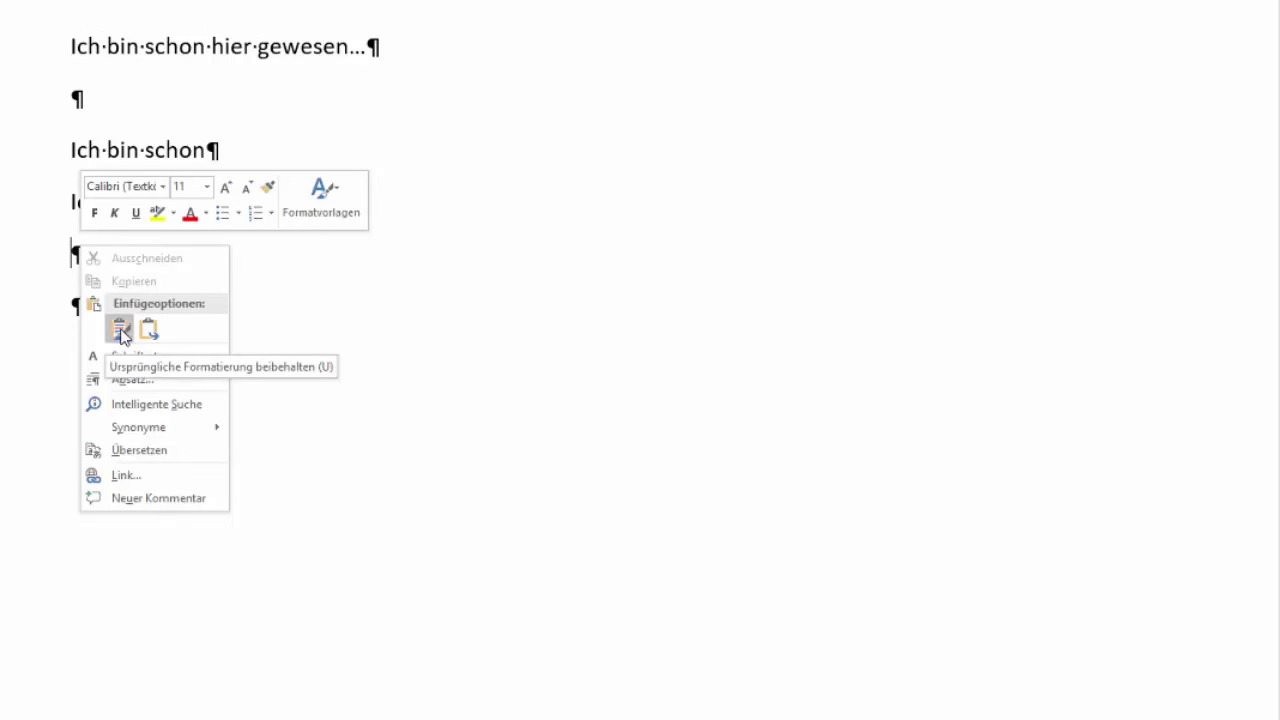
pyautogui.click(120, 329)
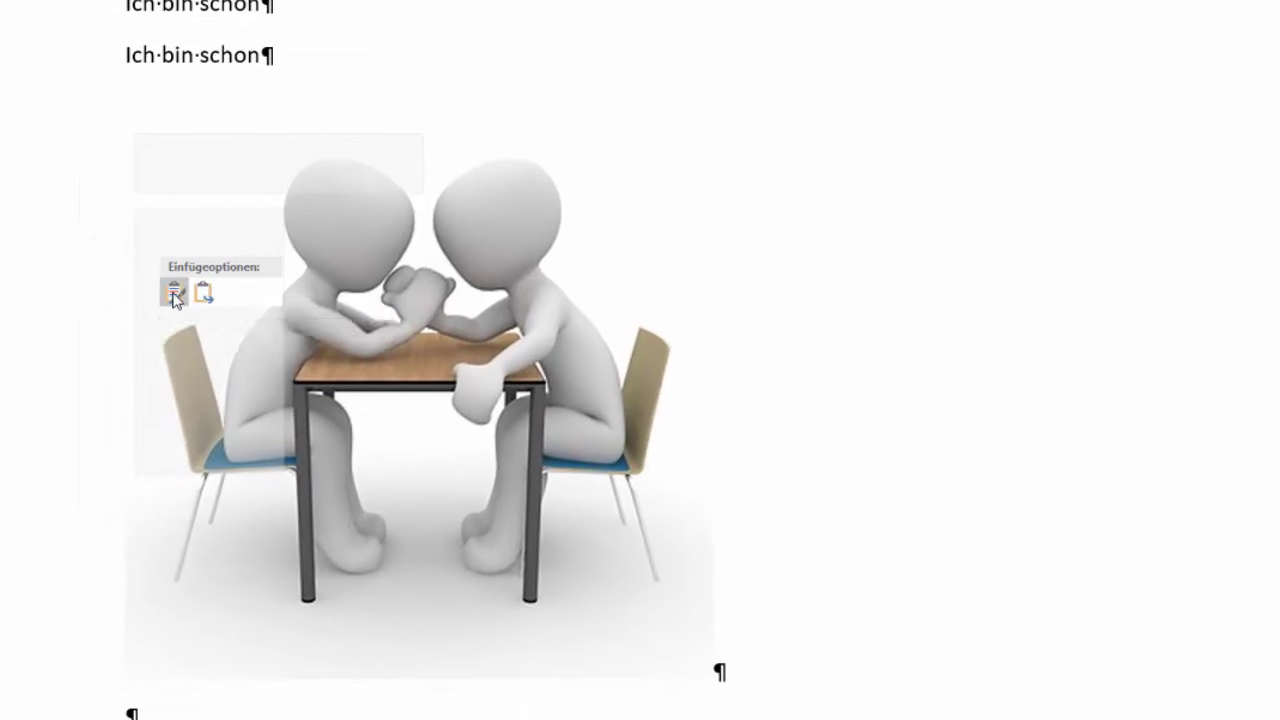
pyautogui.click(176, 293)
pyautogui.click(381, 325)
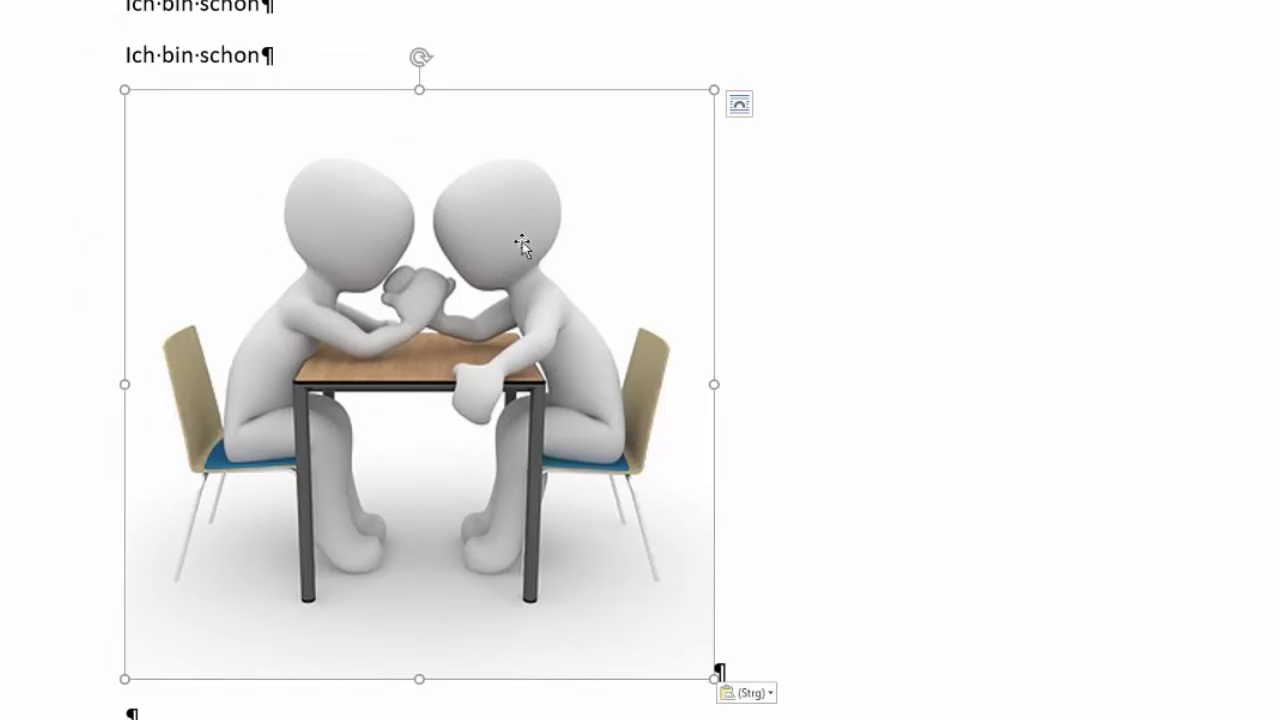
pyautogui.moveTo(710, 93); pyautogui.dragTo(185, 365)
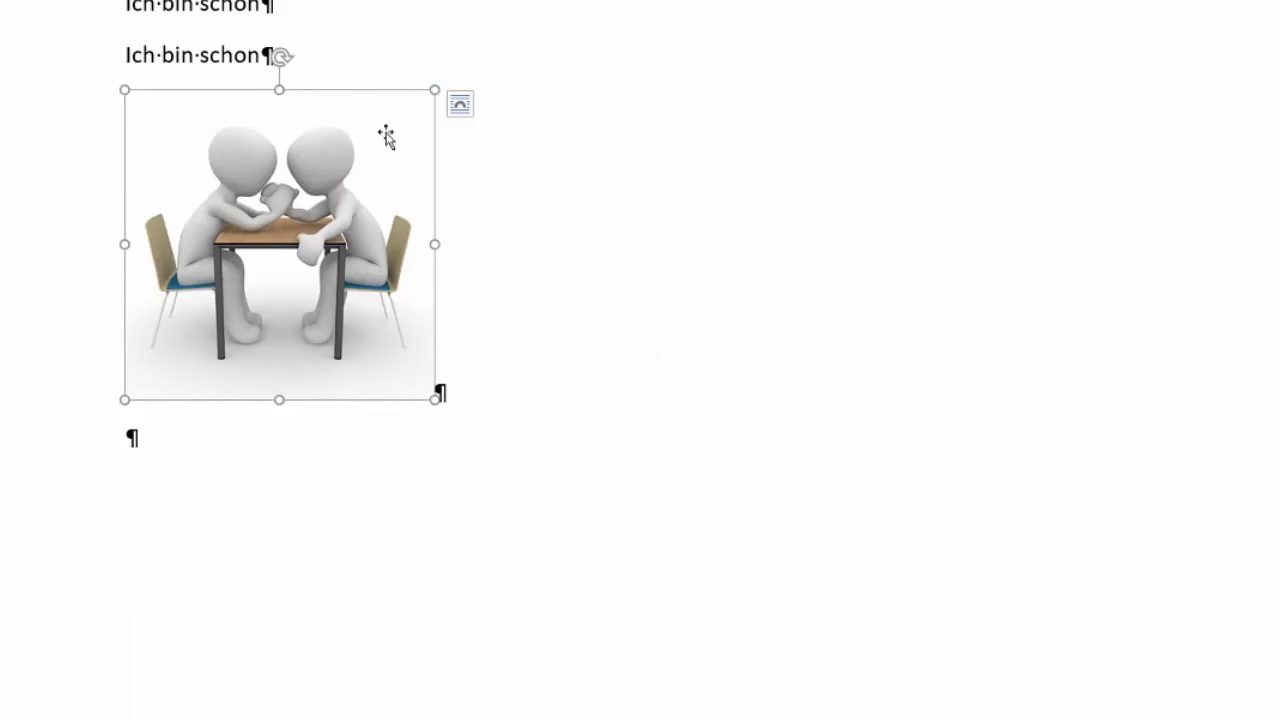
# Paste a second copy below it and shrink it proportionally to about two-thirds.
pyautogui.click(138, 441)
pyautogui.press('Return')
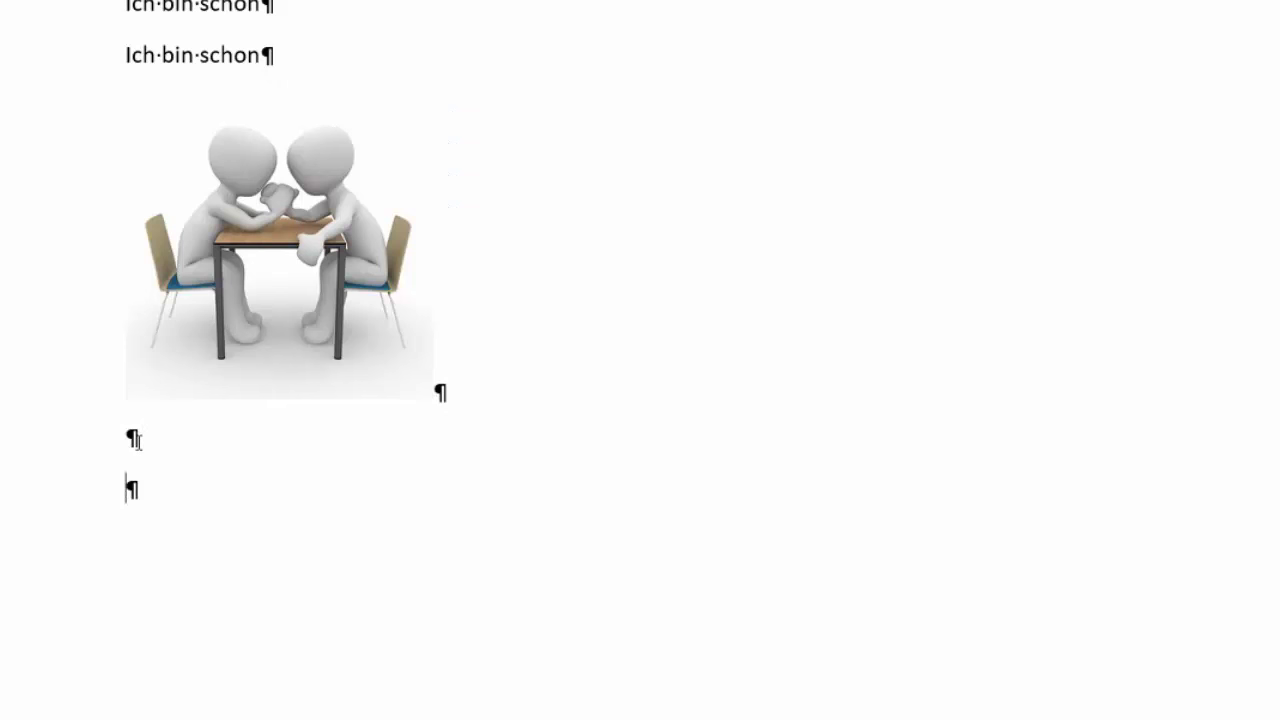
pyautogui.press('Return')
pyautogui.press('Up')
pyautogui.hotkey('ctrl', 'v')
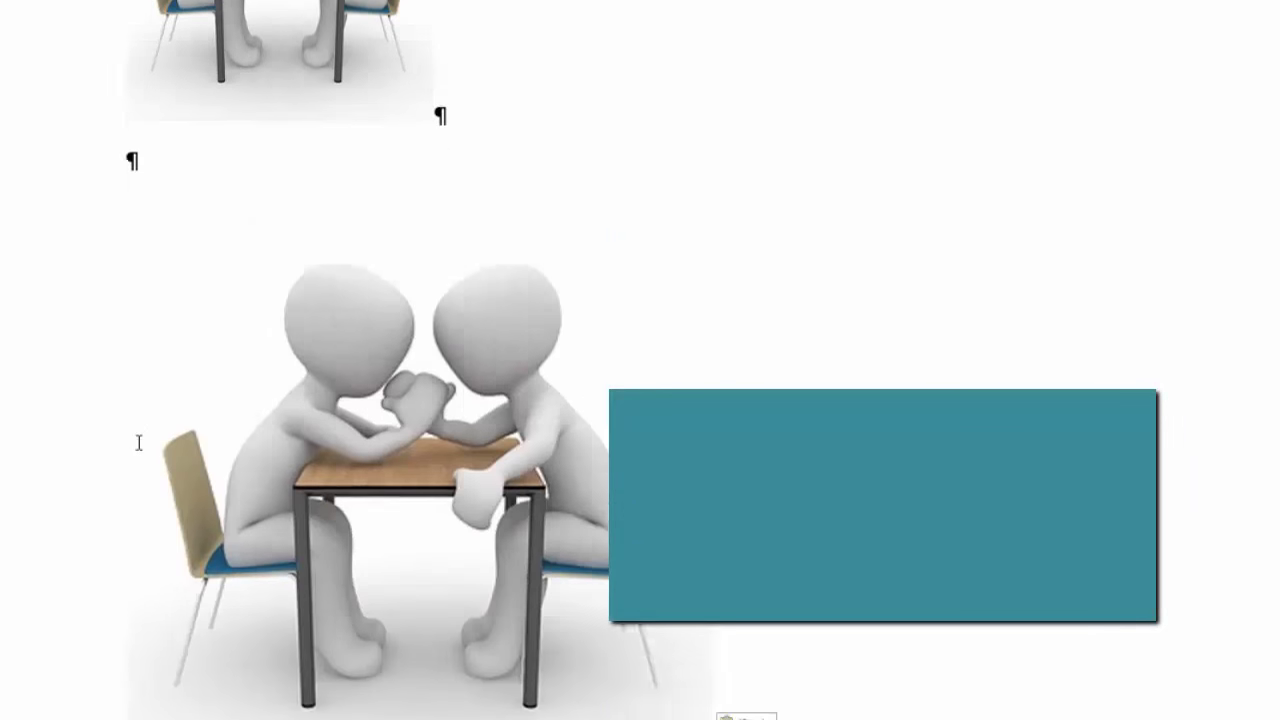
pyautogui.click(341, 338)
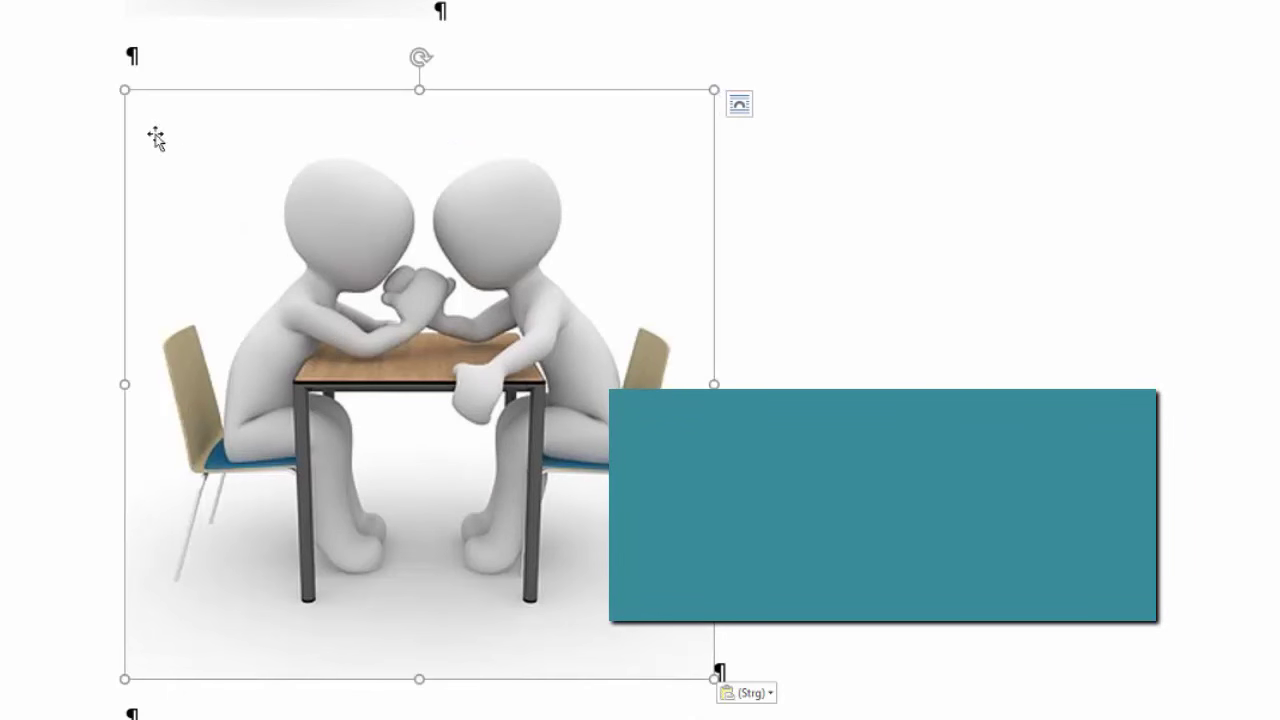
pyautogui.moveTo(118, 84); pyautogui.dragTo(343, 330)
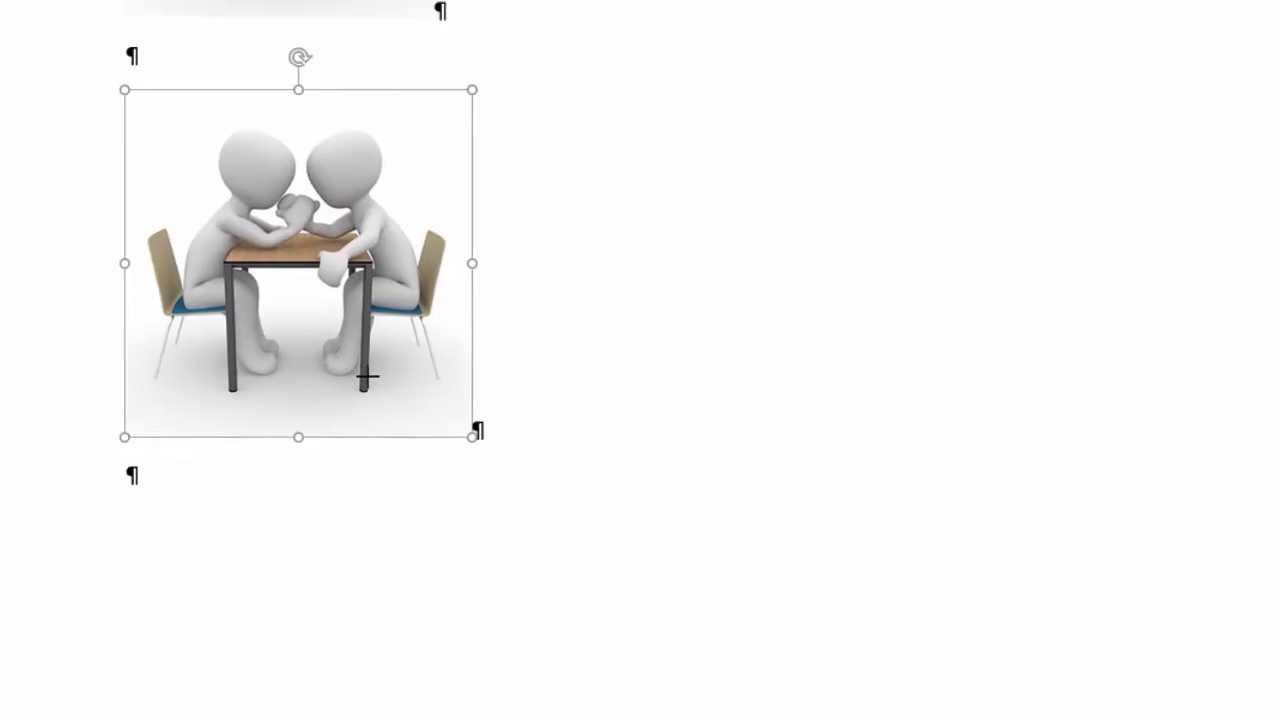
pyautogui.click(155, 70)
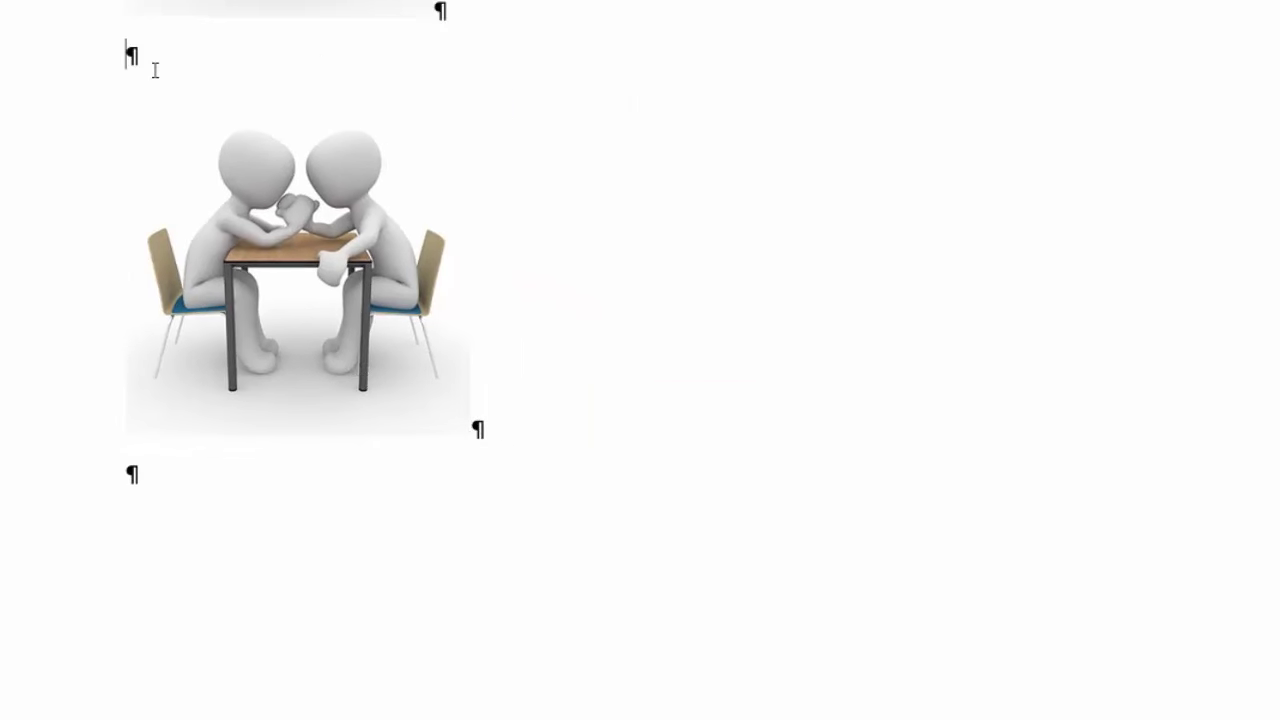
pyautogui.scroll(5, 165, 128)
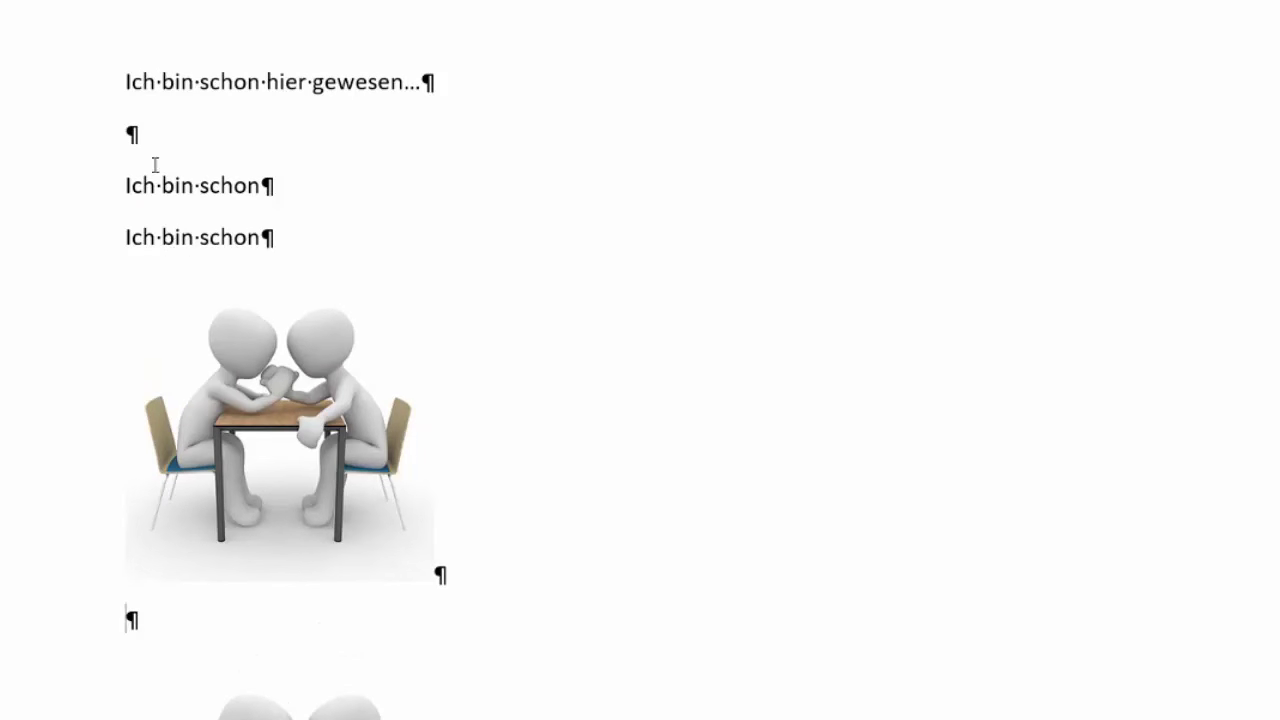
# Use Speichern unter to save as Ichbinschonhiergewesen.docx in Dokumente\Digikomp, deleting the name's spaces.
pyautogui.click(145, 130)
pyautogui.tripleClick(150, 244)
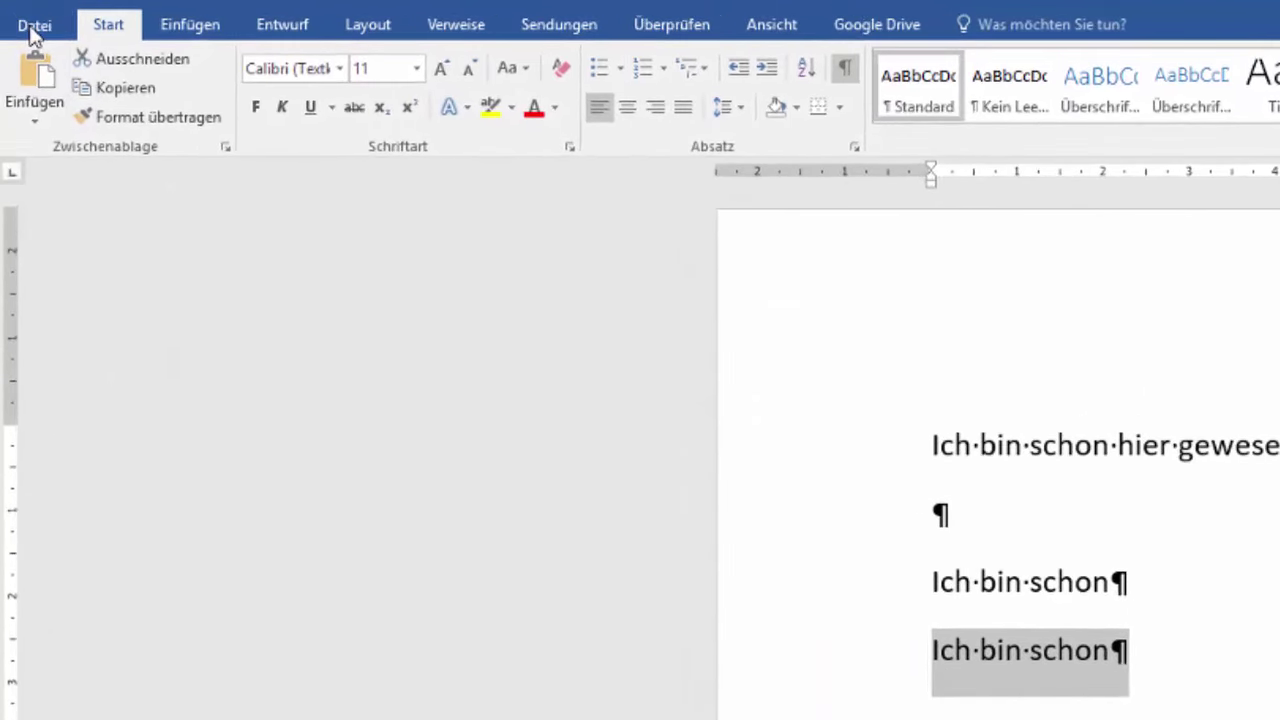
pyautogui.click(22, 16)
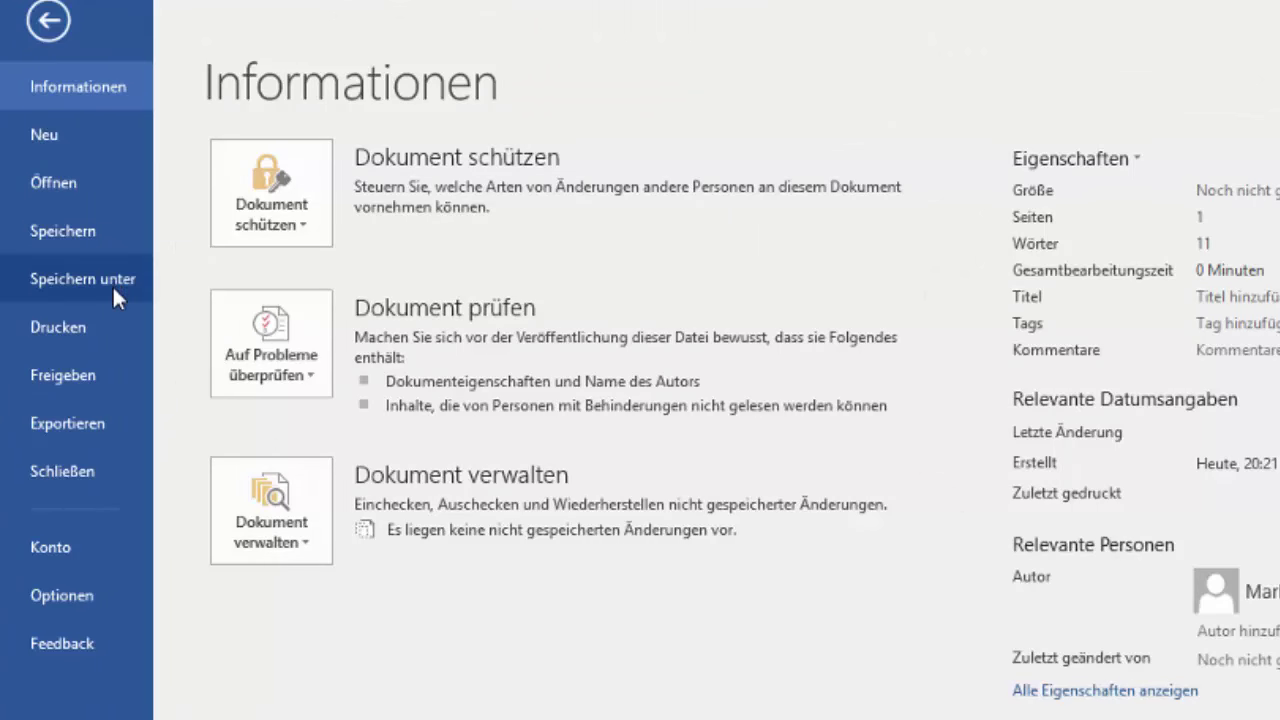
pyautogui.click(112, 284)
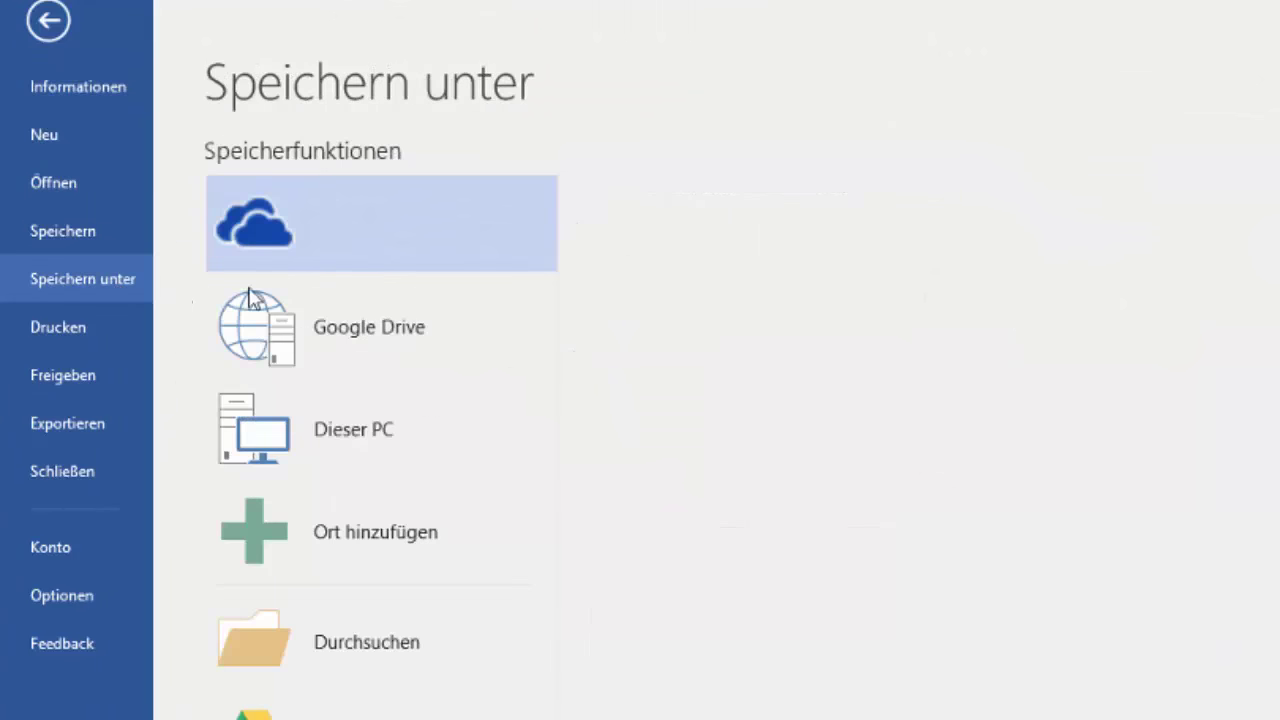
pyautogui.click(285, 651)
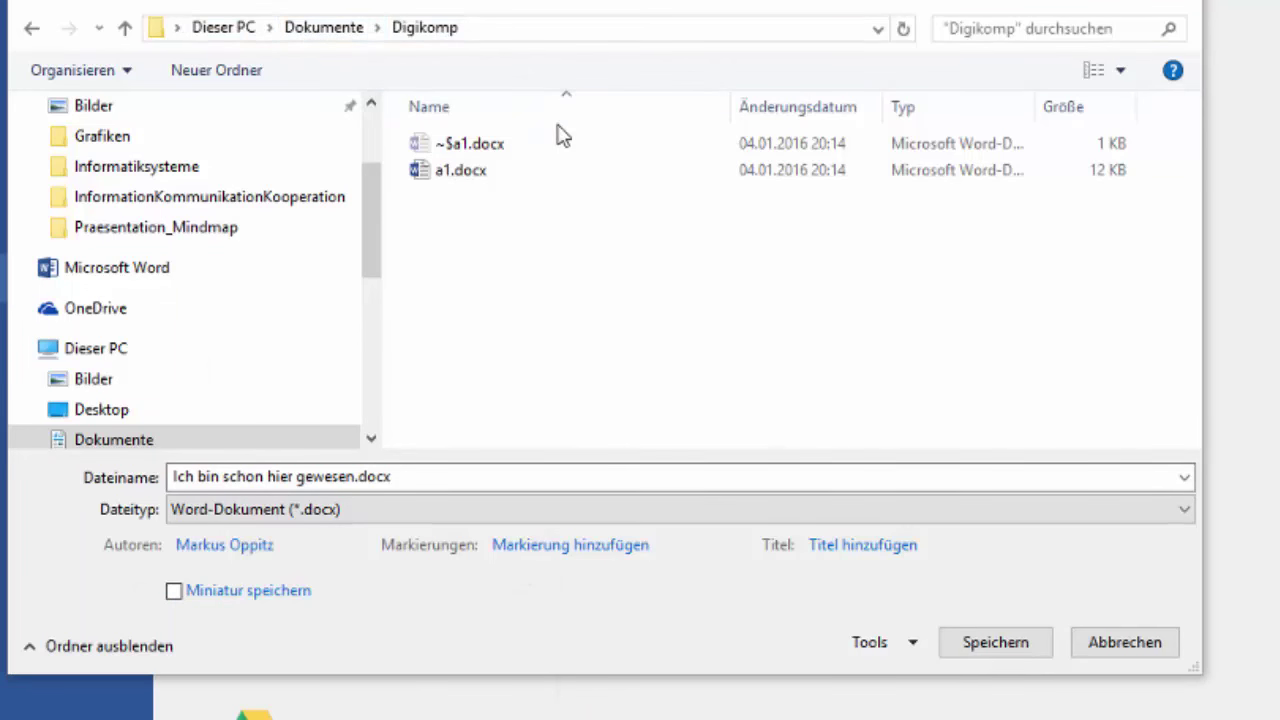
pyautogui.click(260, 476)
pyautogui.click(260, 476)
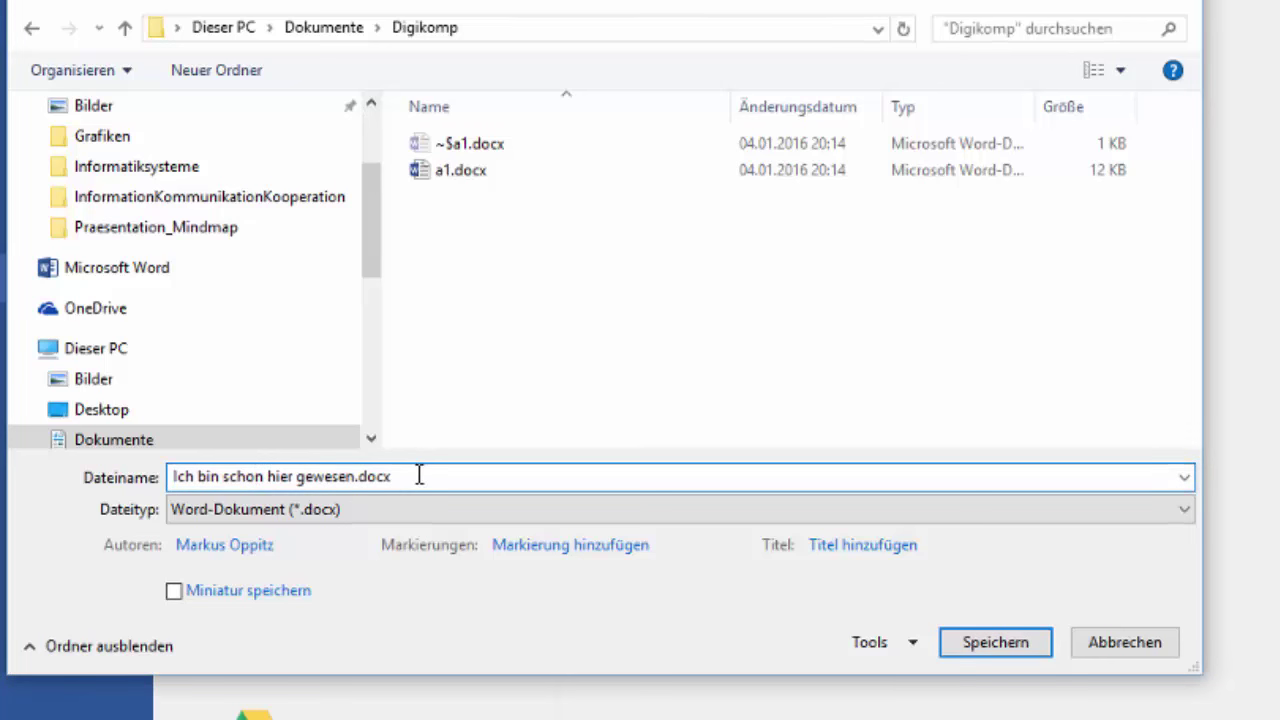
pyautogui.press('BackSpace')
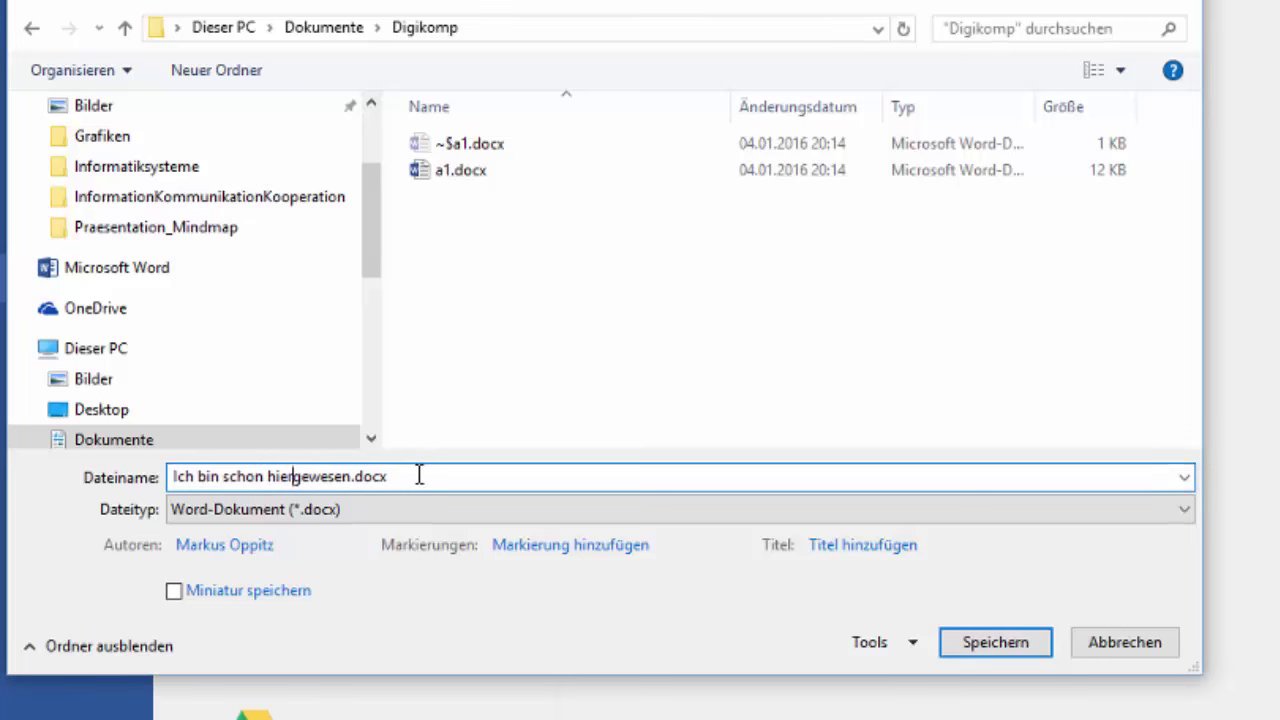
pyautogui.press('Left')
pyautogui.press('BackSpace')
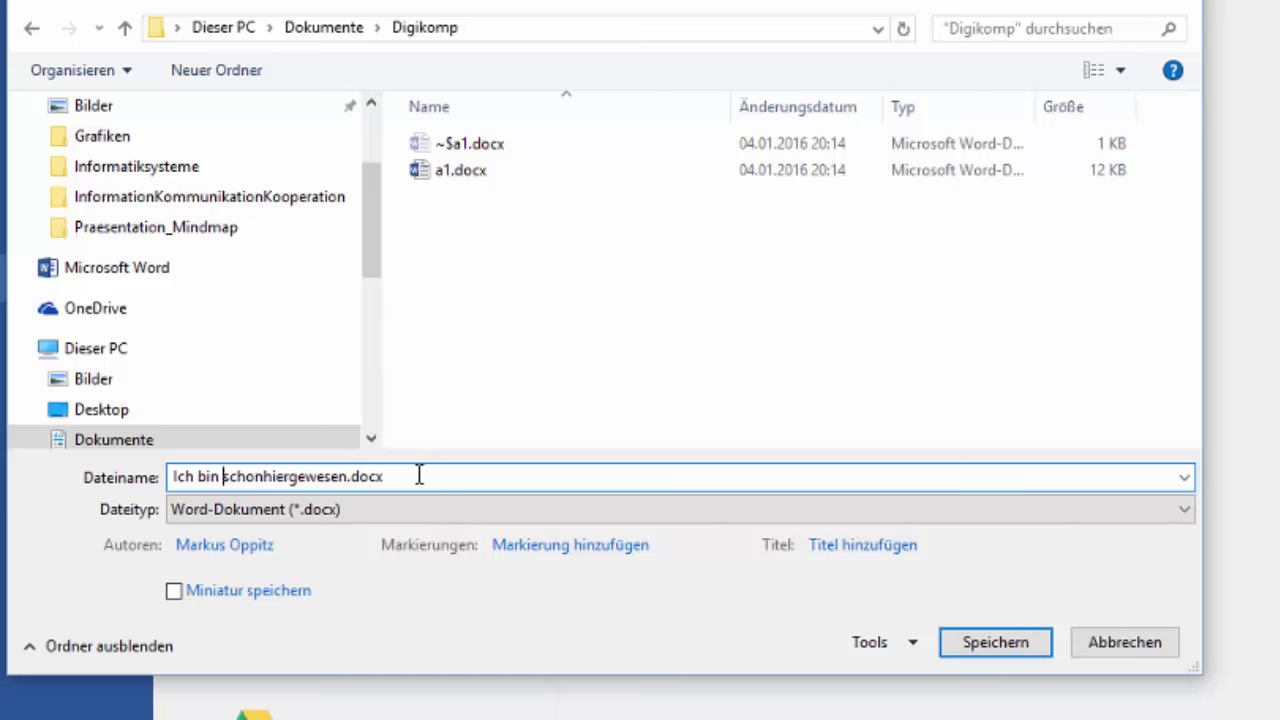
pyautogui.press('BackSpace')
pyautogui.press('BackSpace')
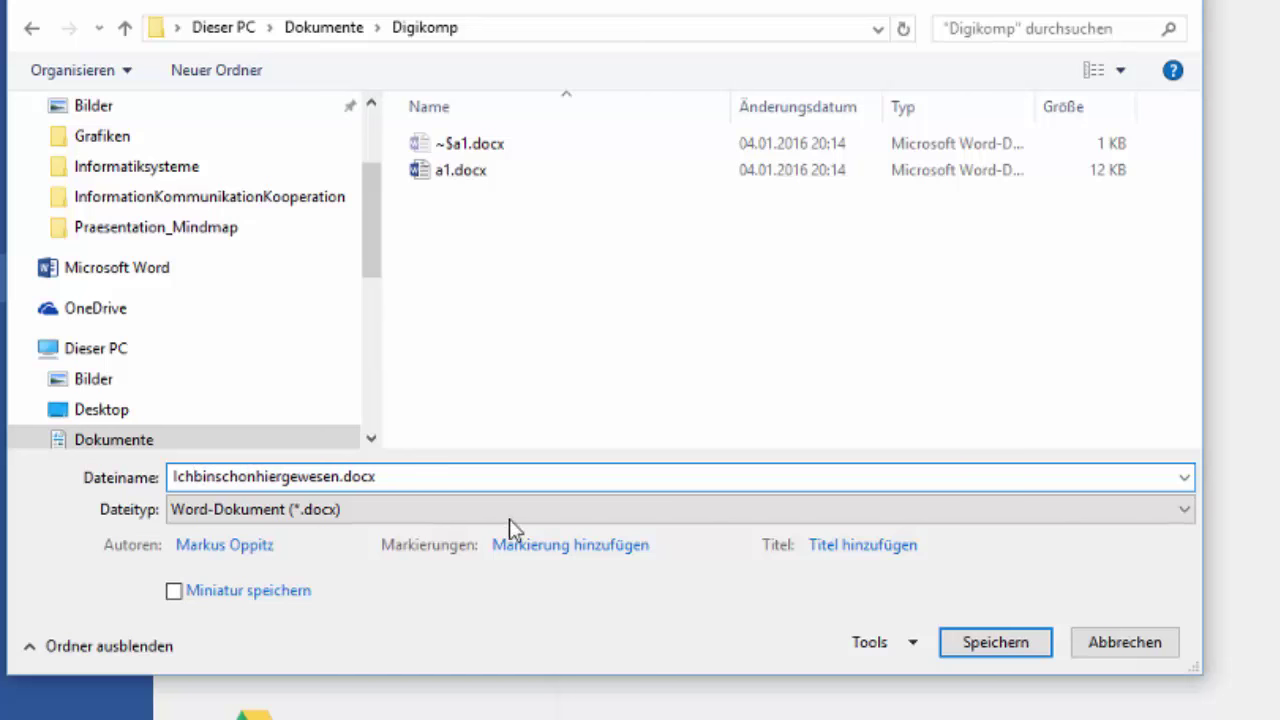
pyautogui.click(975, 645)
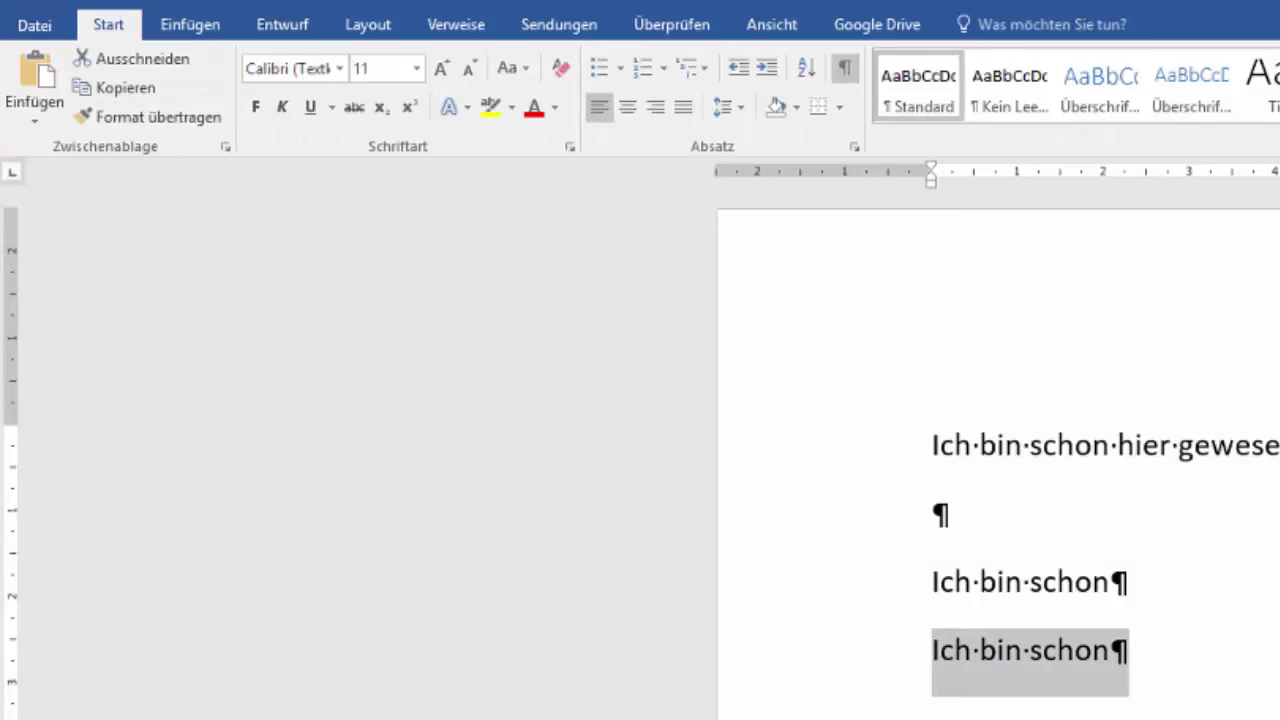
# Deselect the text line and open the Datei menu.
pyautogui.click(1030, 582)
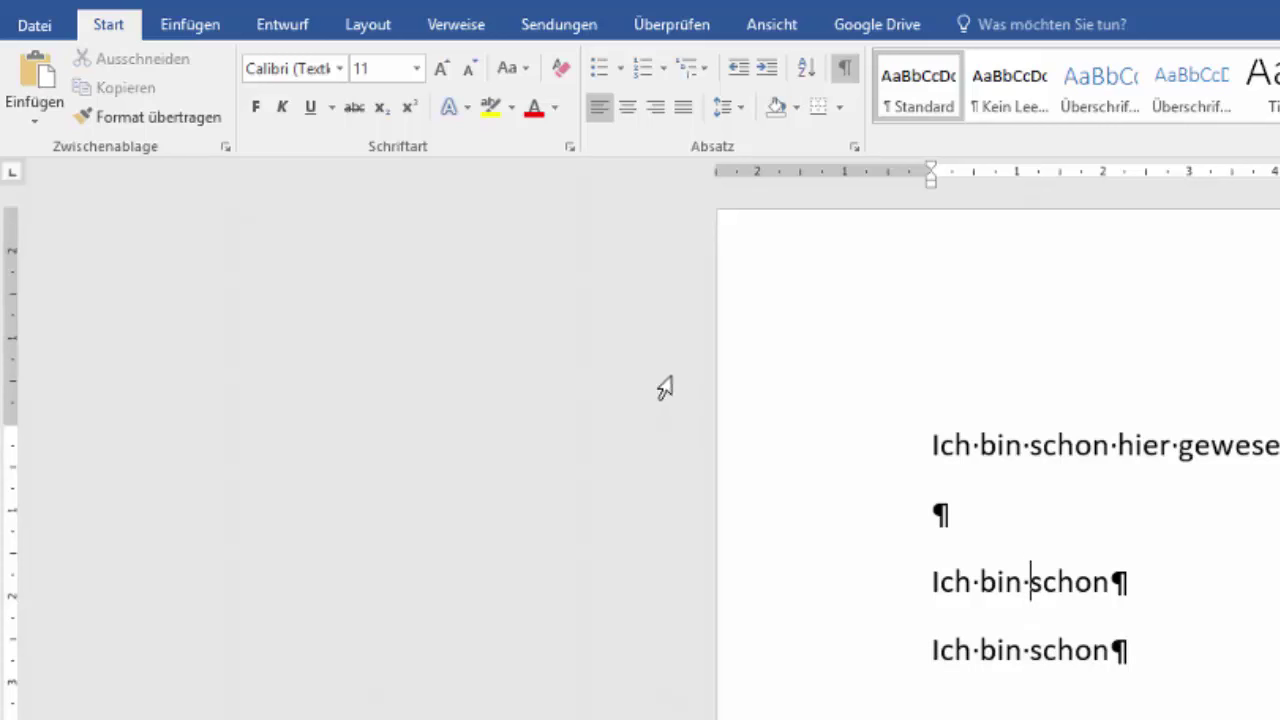
pyautogui.click(34, 25)
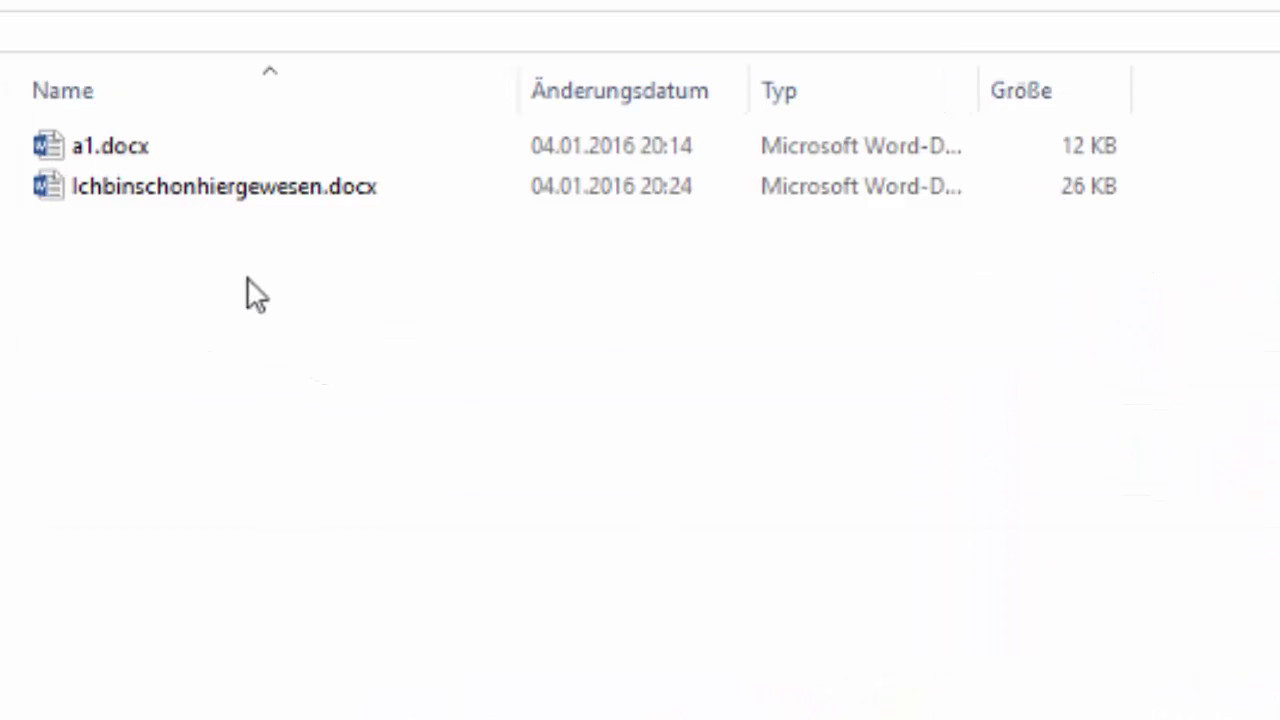
# Open Ichbinschonhiergewesen.docx from File Explorer via right-click > Öffnen and scroll through it.
pyautogui.click(239, 192)
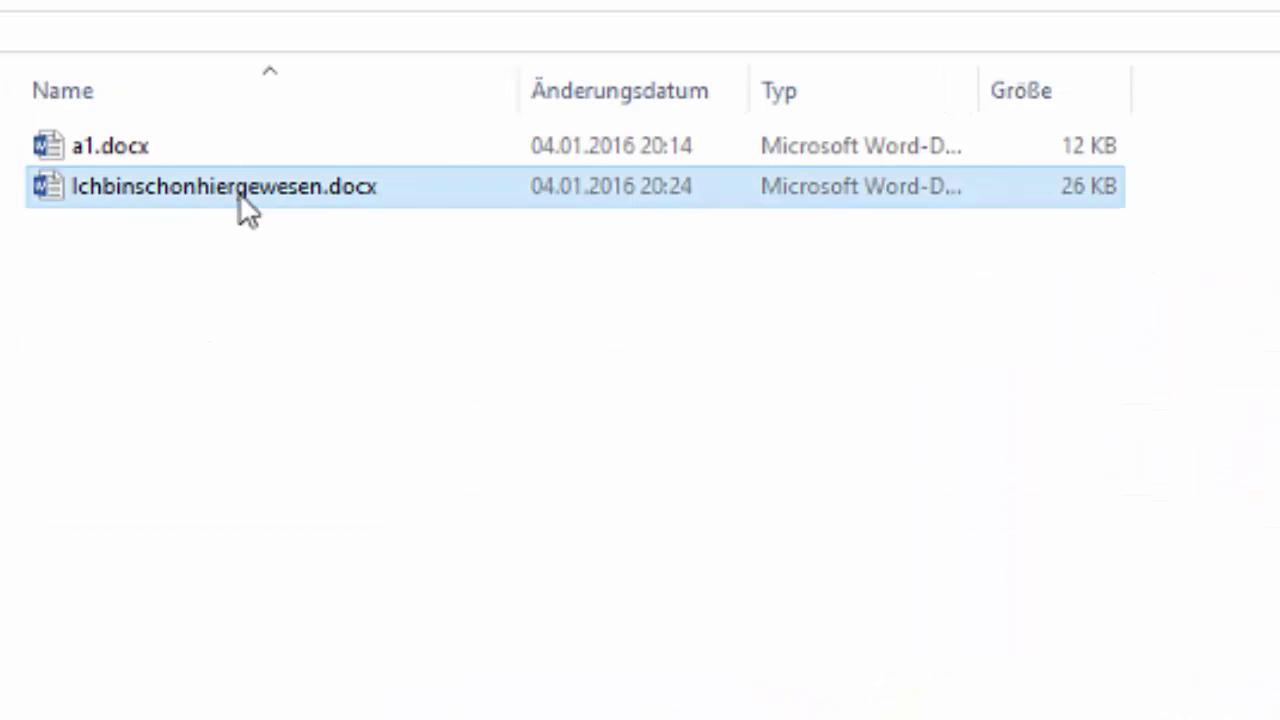
pyautogui.rightClick(247, 208)
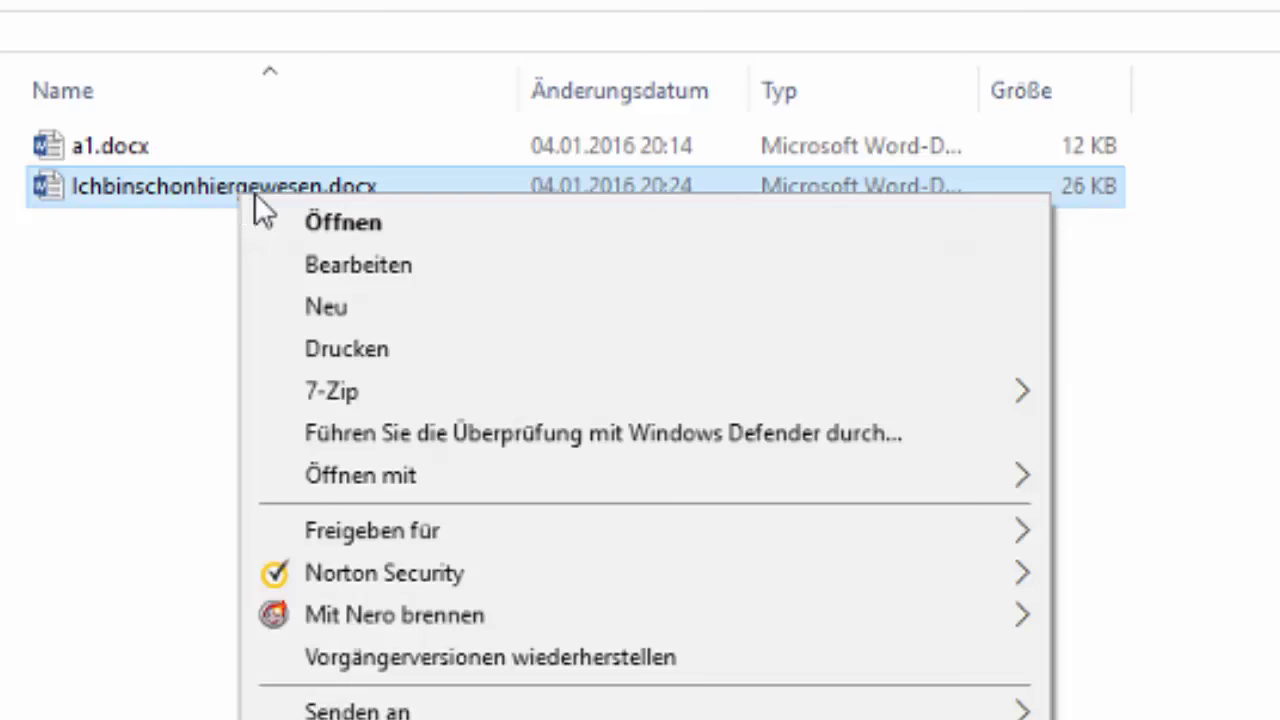
pyautogui.click(373, 232)
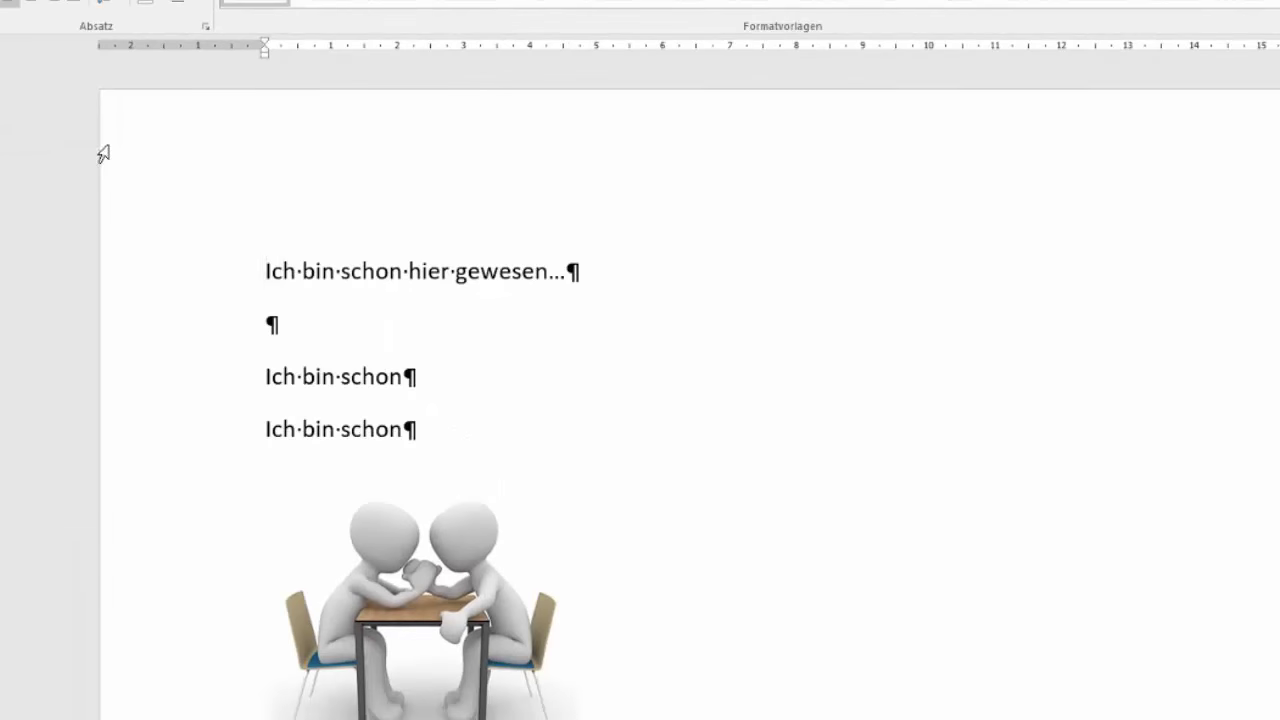
pyautogui.scroll(-5, 364, 318)
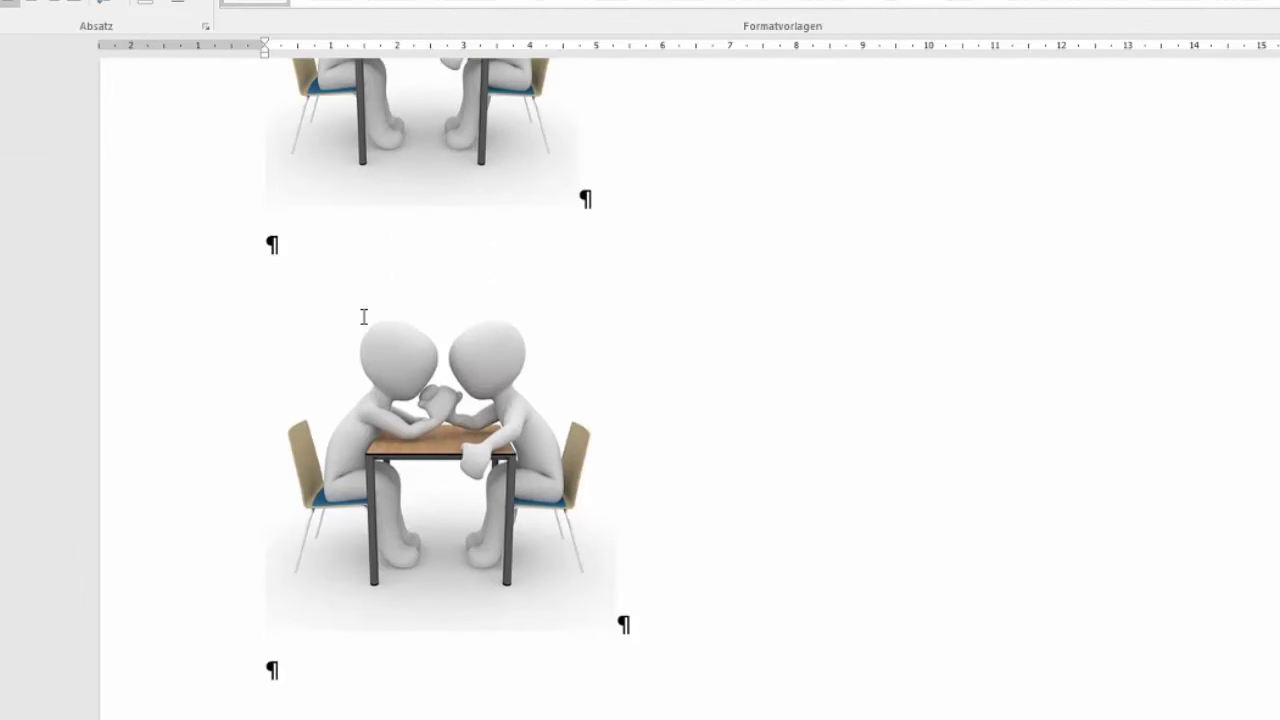
pyautogui.scroll(6, 364, 317)
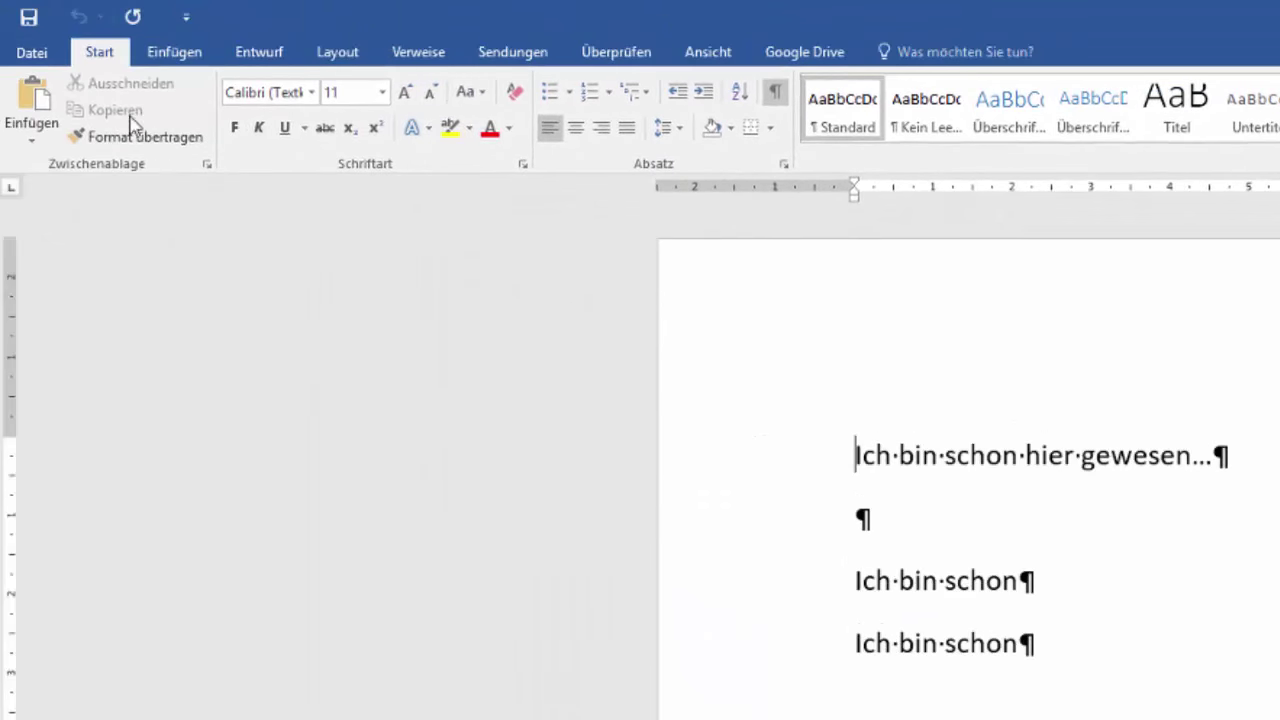
# Close the document, then reopen Ichbinschonhiergewesen.docx through Datei > Öffnen > Durchsuchen.
pyautogui.click(32, 53)
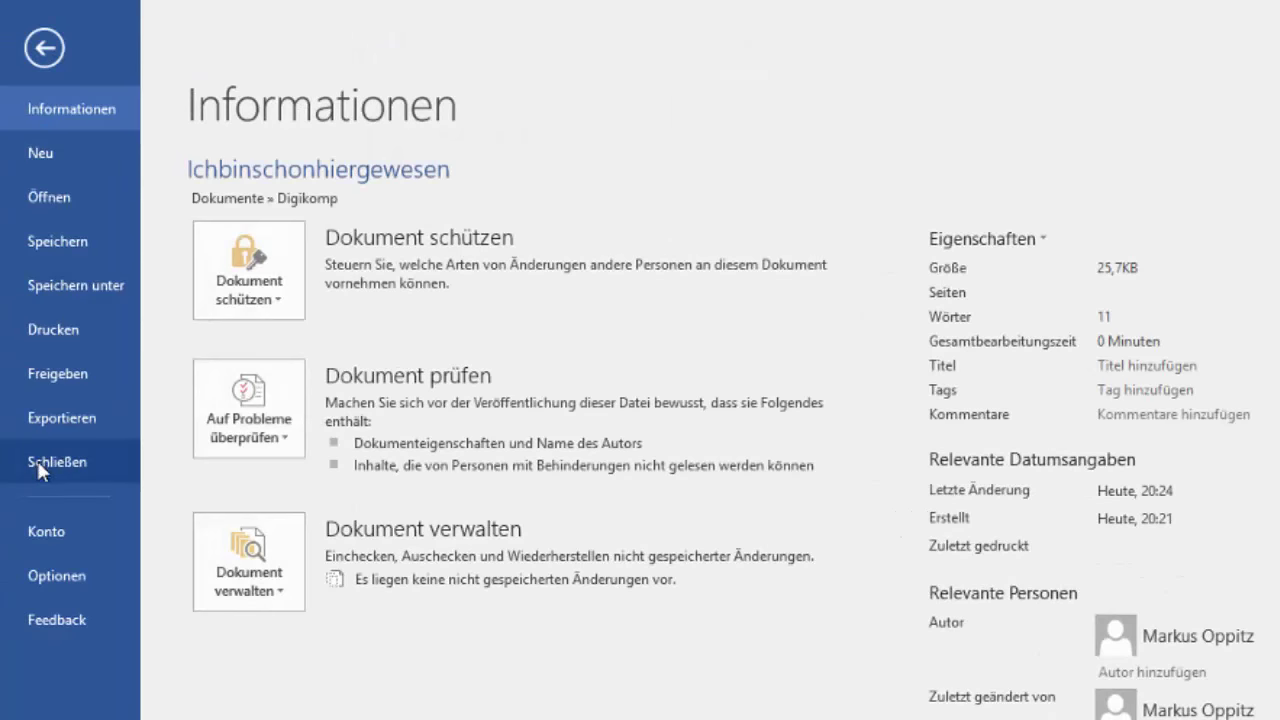
pyautogui.click(35, 462)
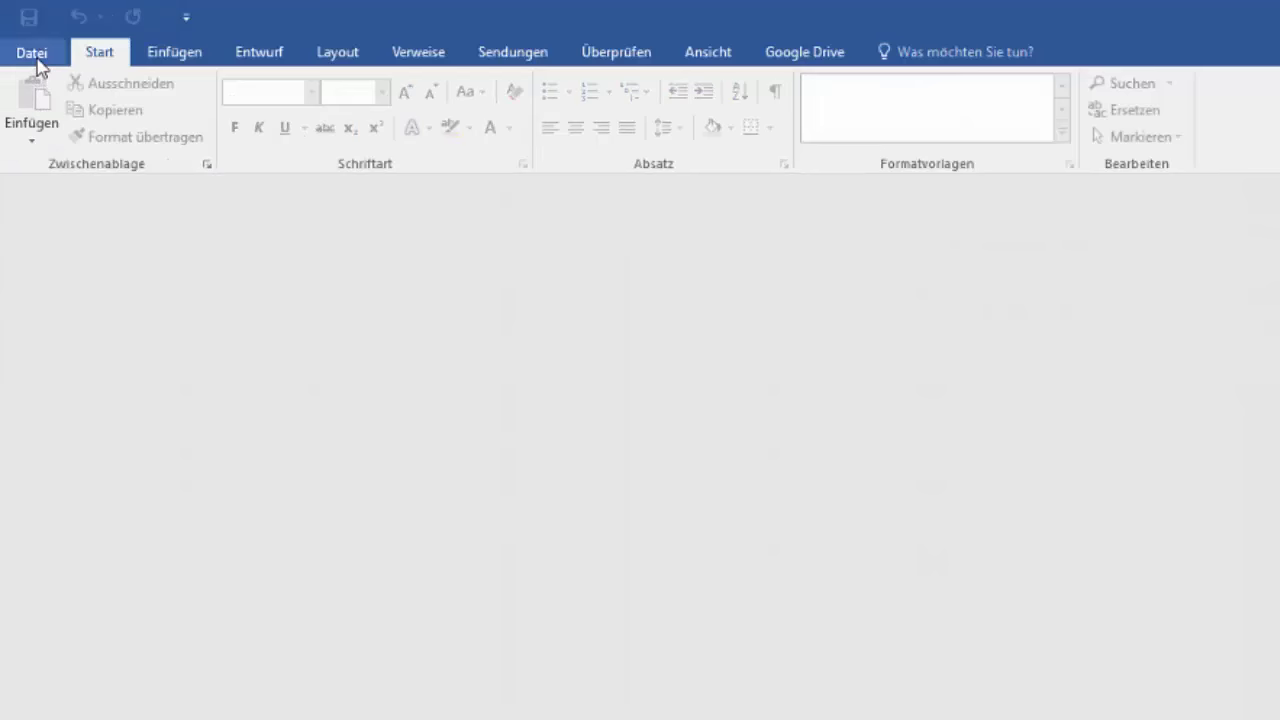
pyautogui.click(33, 53)
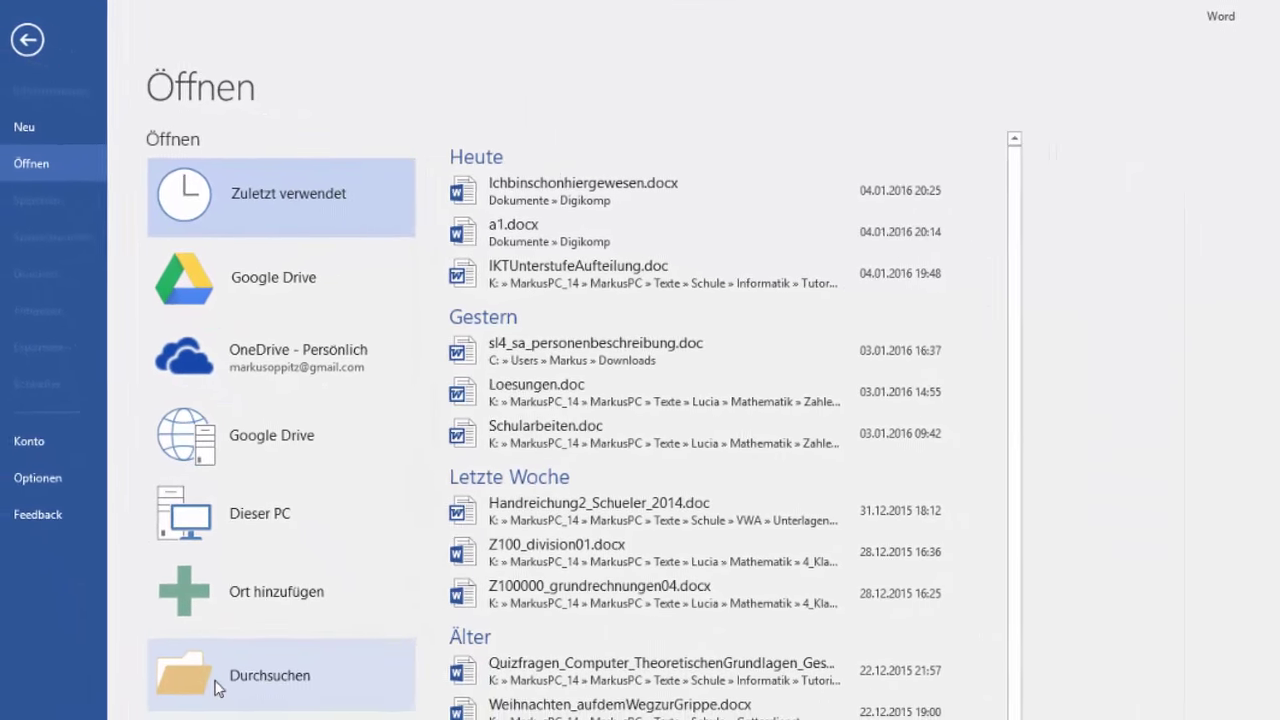
pyautogui.click(291, 712)
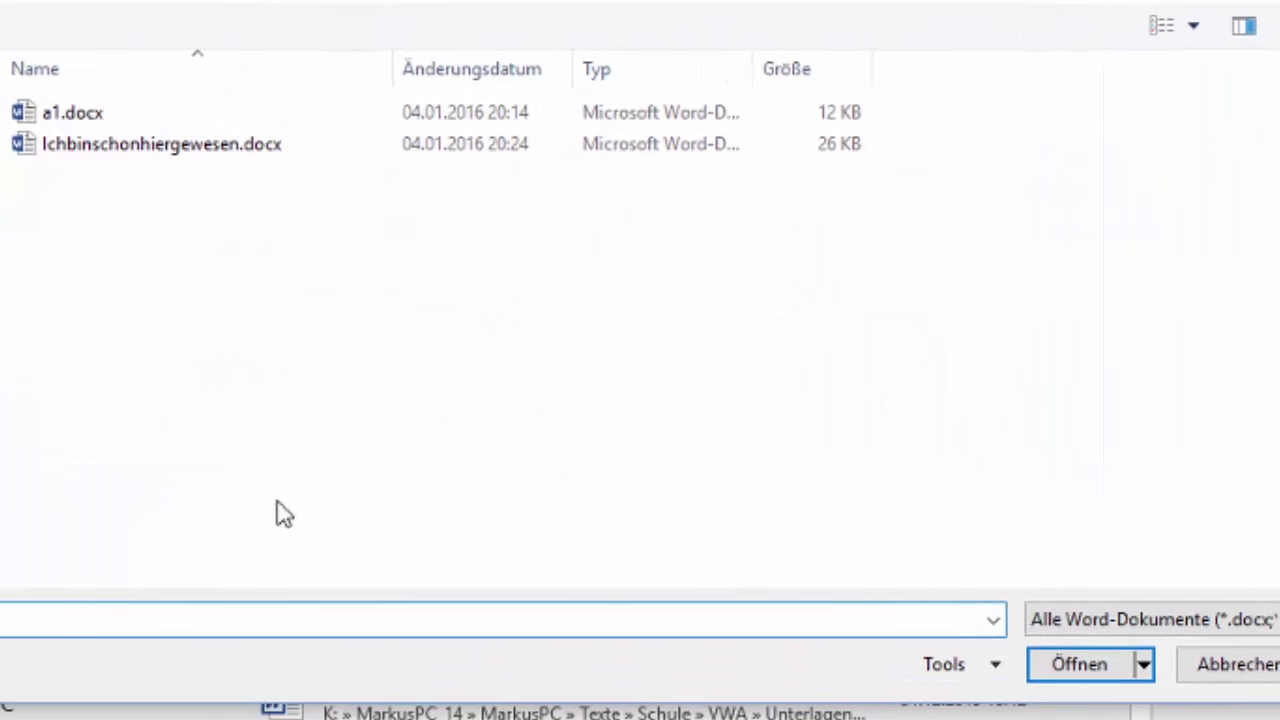
pyautogui.click(150, 138)
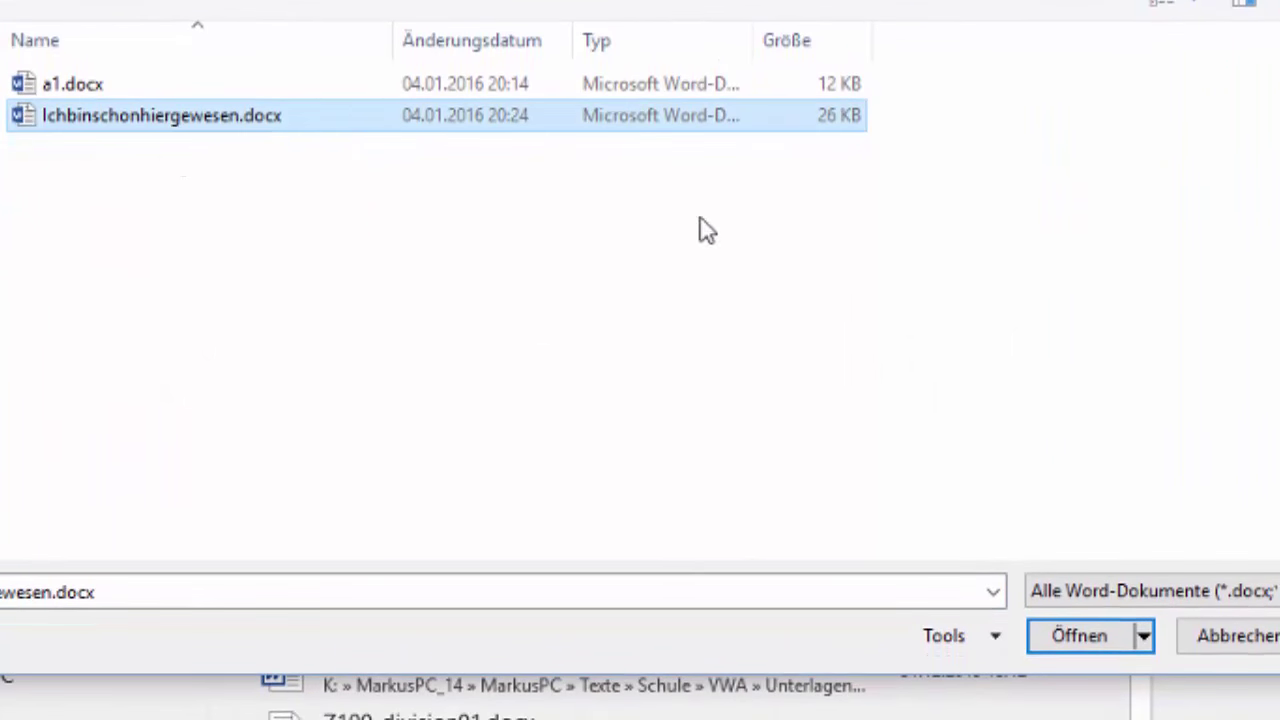
pyautogui.click(1074, 640)
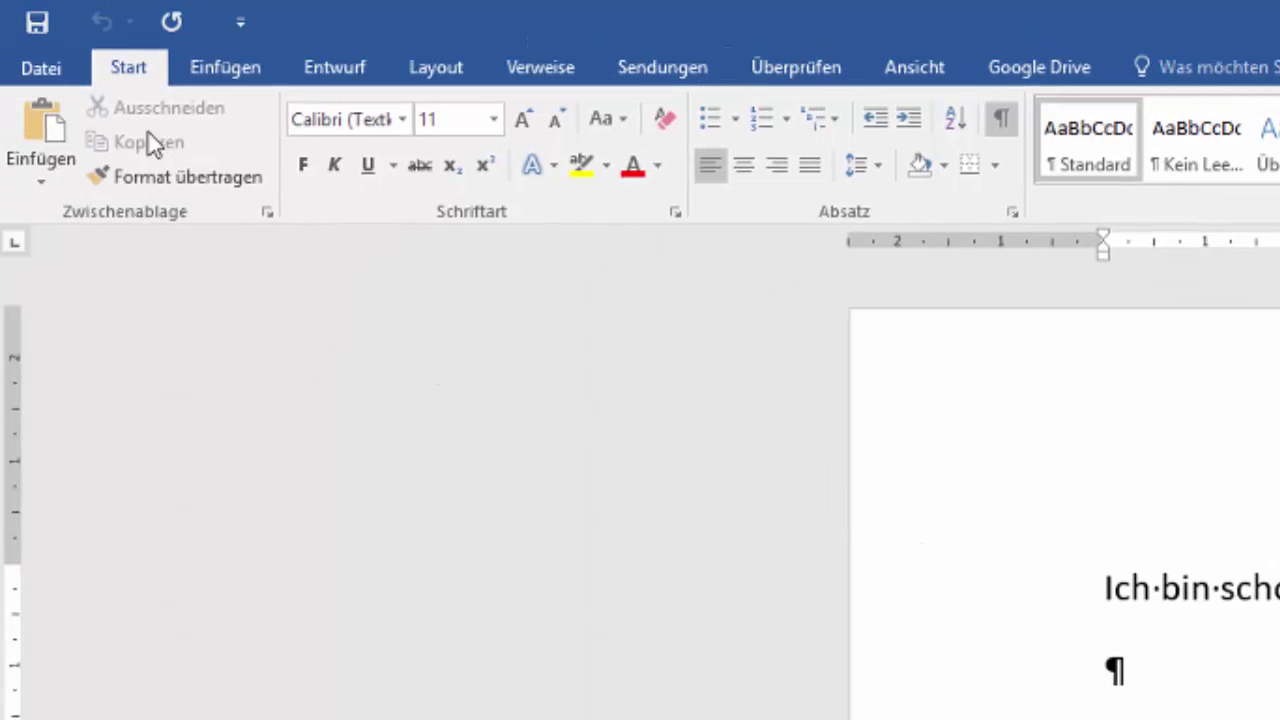
# Show the Drucken print preview for Ichbinschonhiergewesen, with the Brother DCP-L2540DN printer and 1 copy.
pyautogui.click(50, 70)
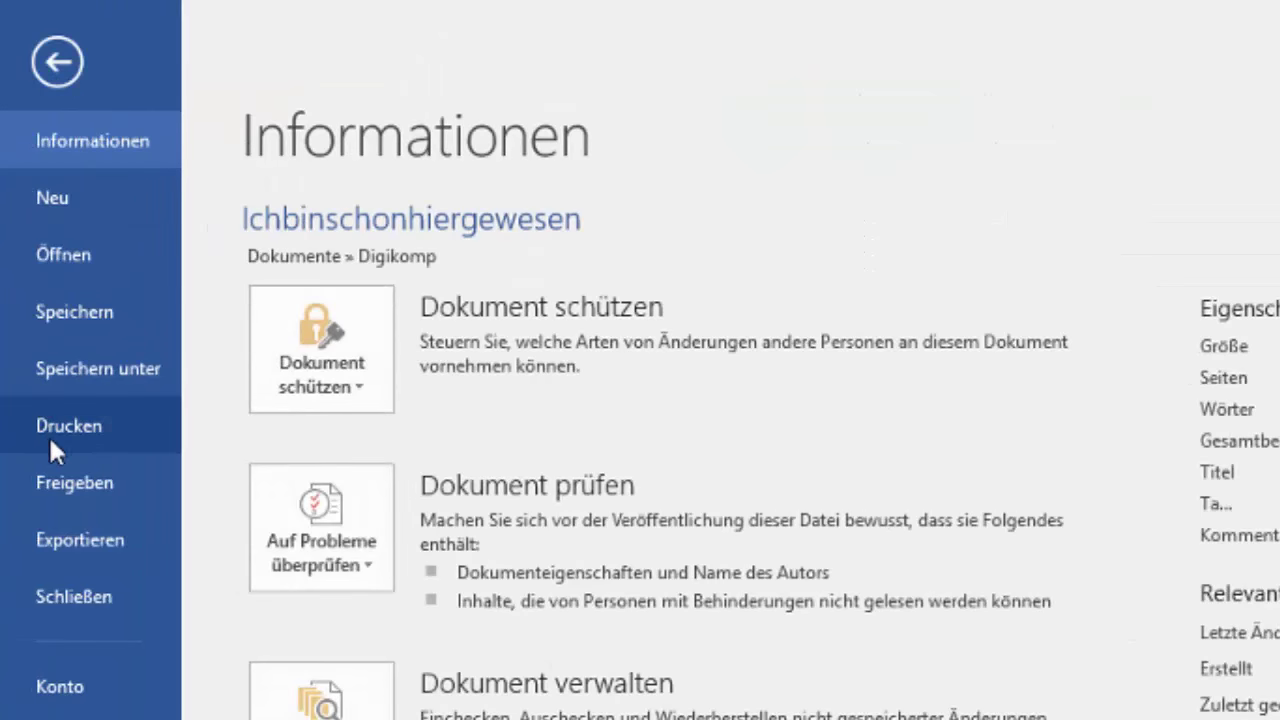
pyautogui.click(48, 430)
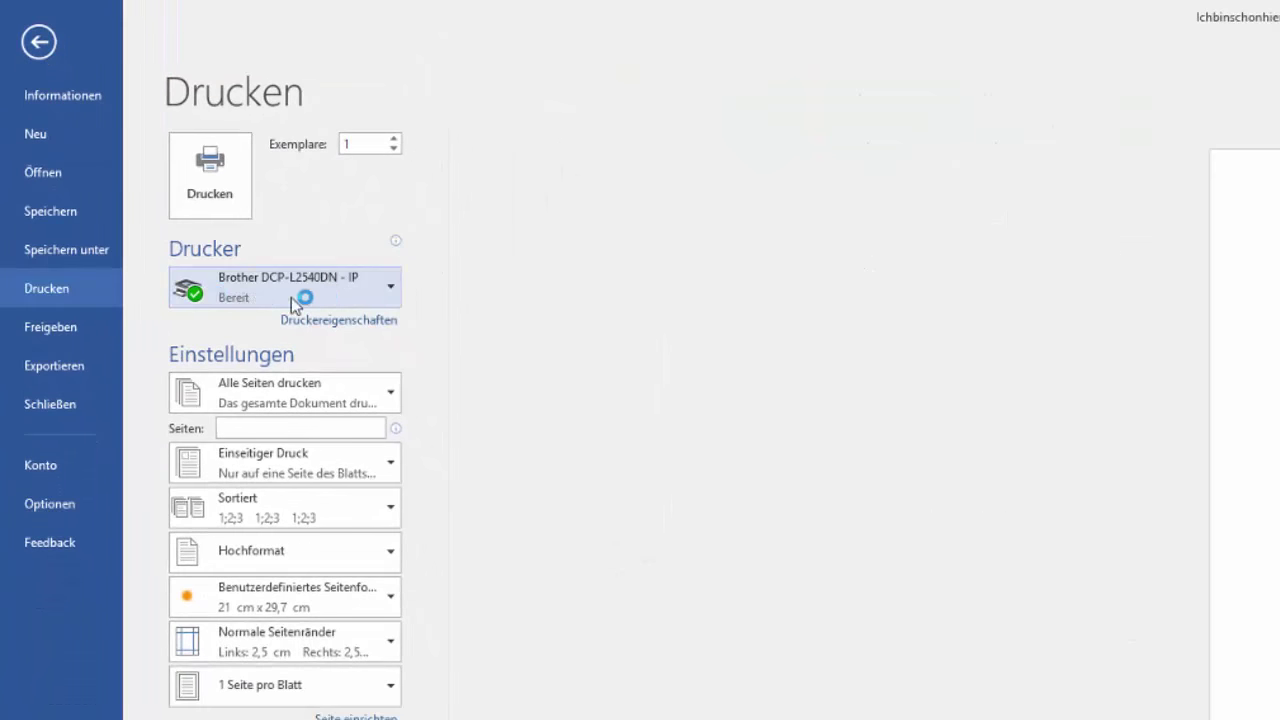